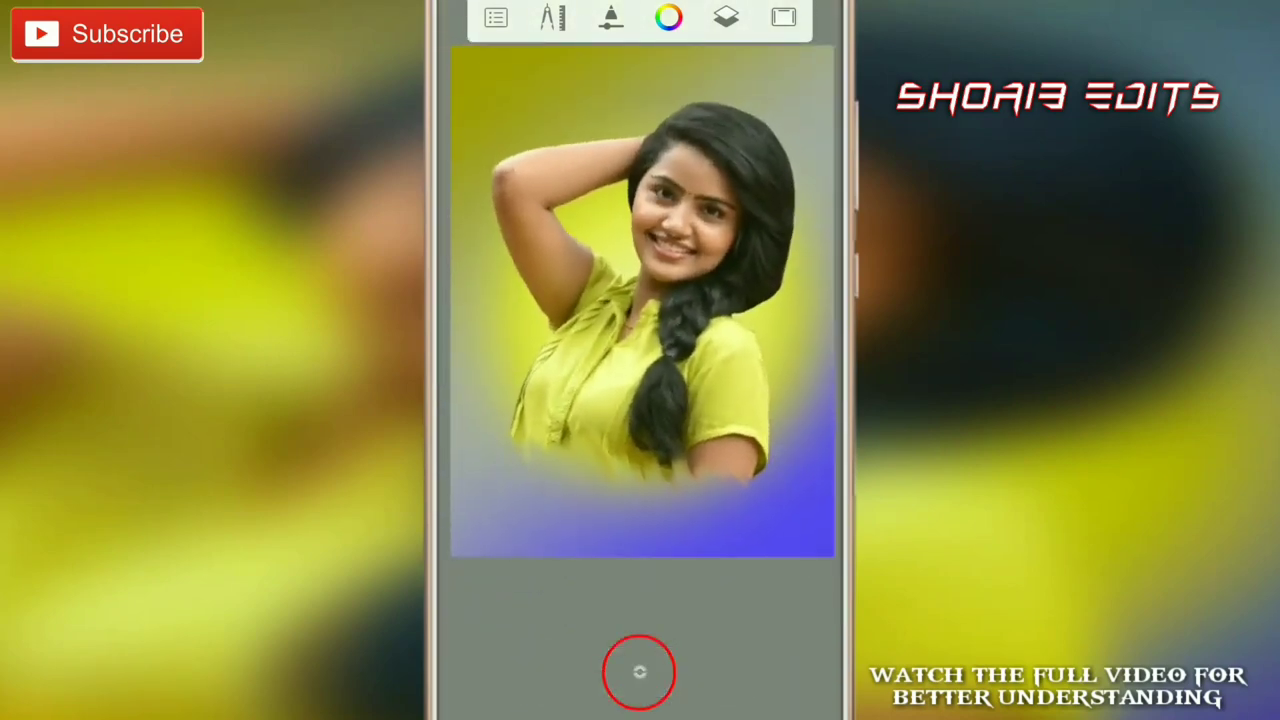
{"action": "left_click", "coordinate": [639, 671]}
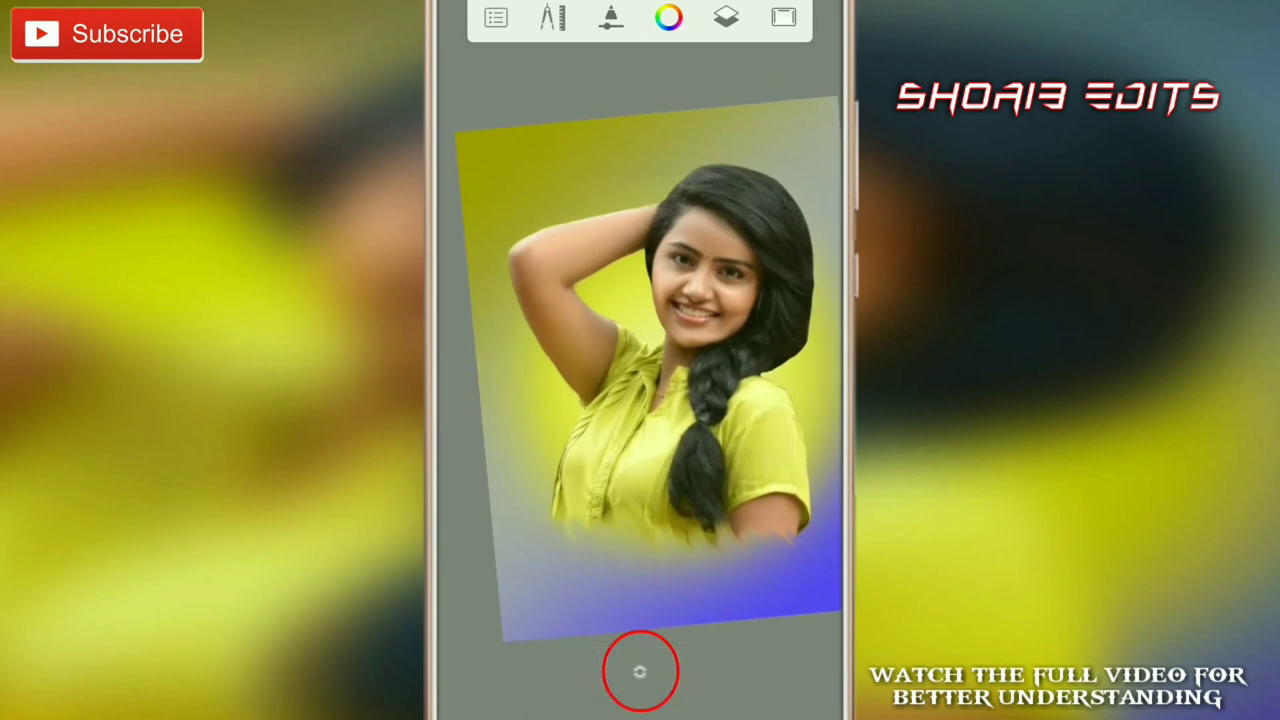
Switch to the Smudge Round Bristle Brush and lower its flow to 5%, keeping 15% strength
{"action": "left_click", "coordinate": [640, 671]}
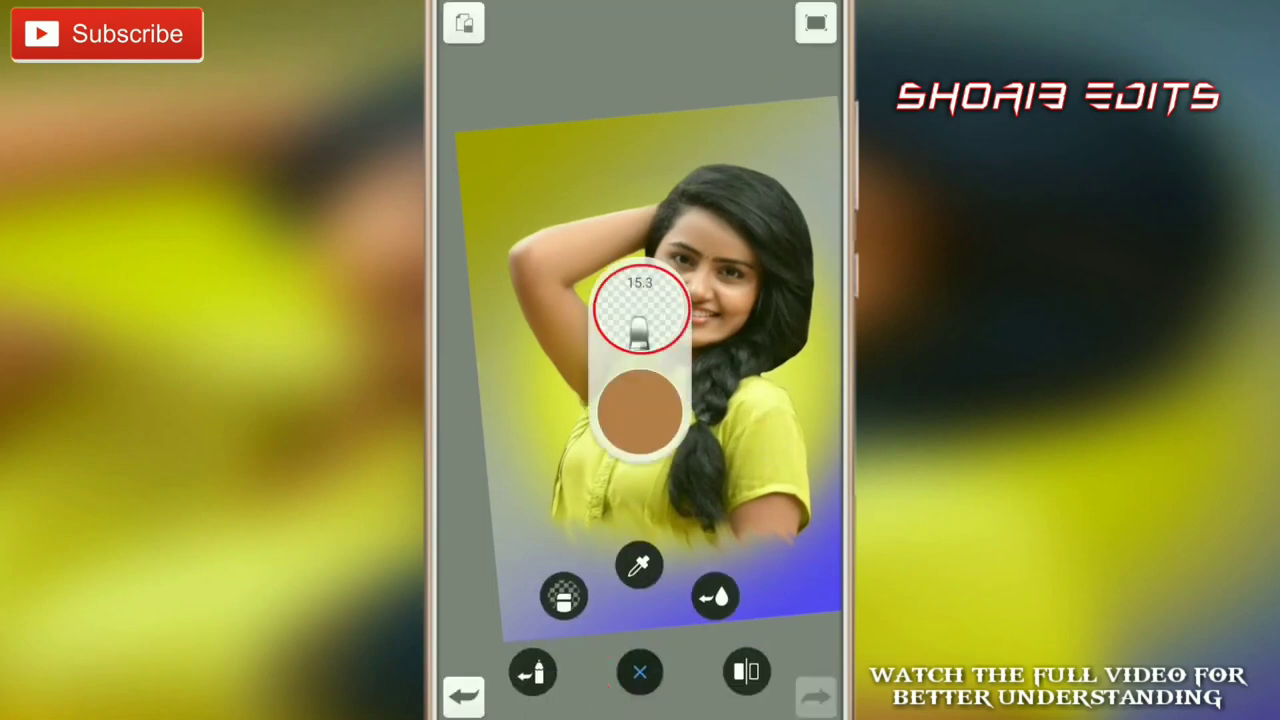
{"action": "left_click", "coordinate": [640, 310]}
{"action": "left_click", "coordinate": [580, 32]}
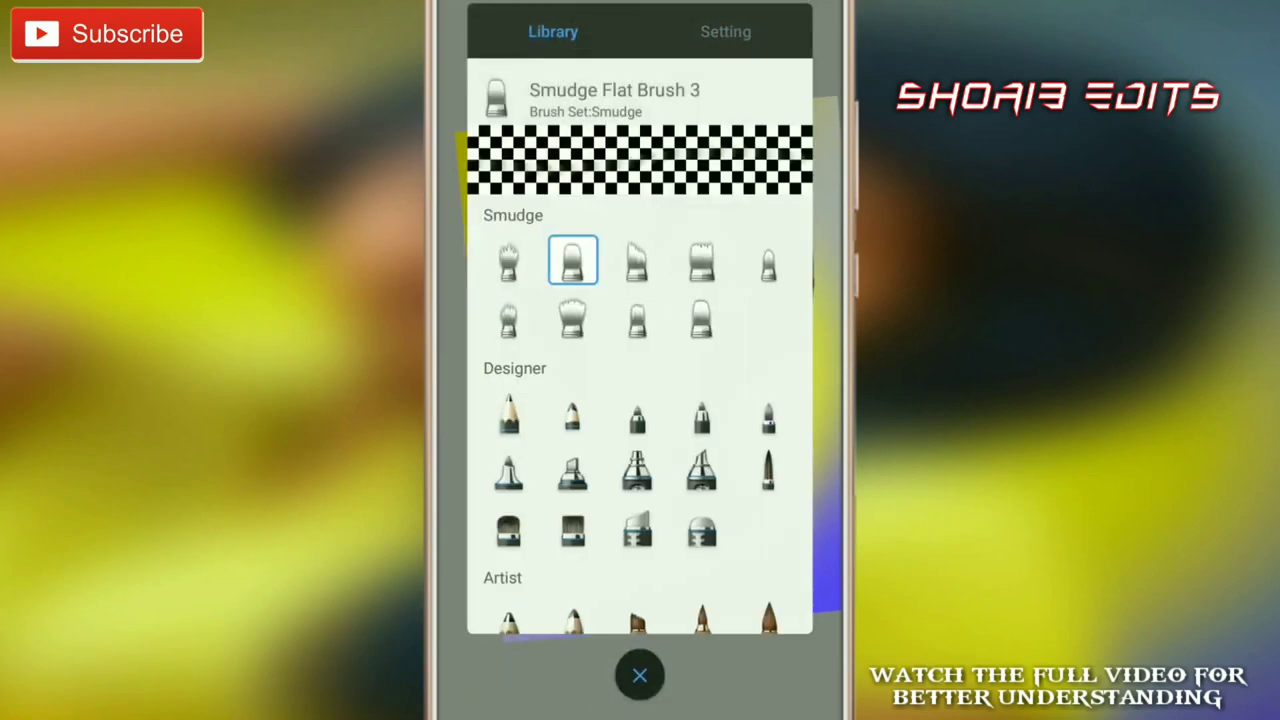
{"action": "left_click", "coordinate": [573, 325]}
{"action": "left_click", "coordinate": [725, 32]}
{"action": "left_click_drag", "start_coordinate": [546, 478], "coordinate": [503, 478]}
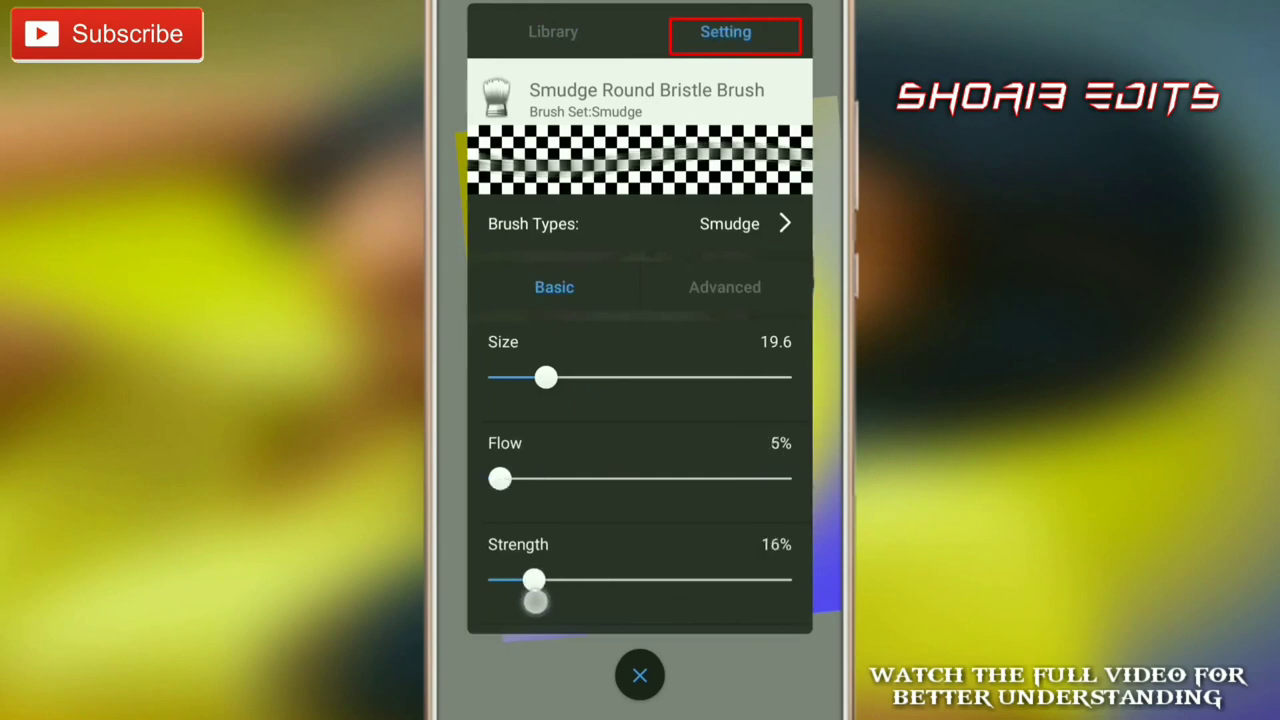
{"action": "left_click", "coordinate": [623, 675]}
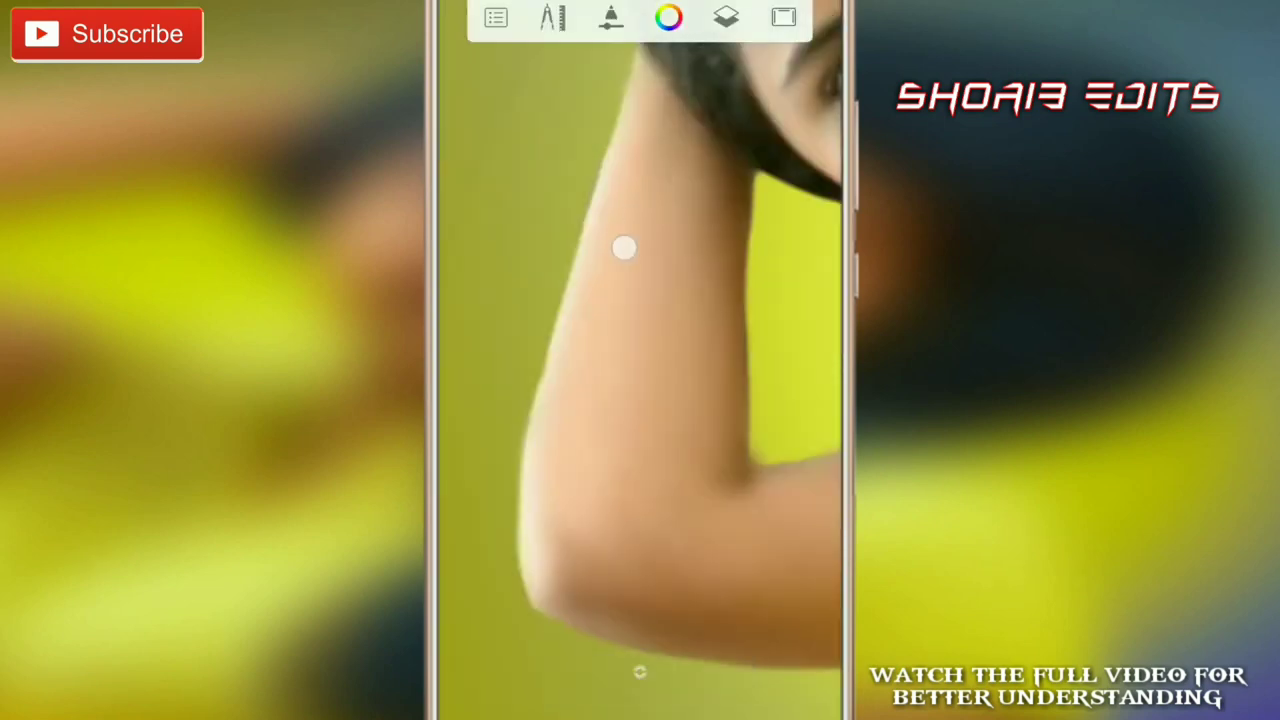
Smudge the skin along the raised arm and underarm smooth
{"action": "left_click_drag", "start_coordinate": [711, 177], "coordinate": [698, 292]}
{"action": "left_click_drag", "start_coordinate": [516, 495], "coordinate": [717, 509]}
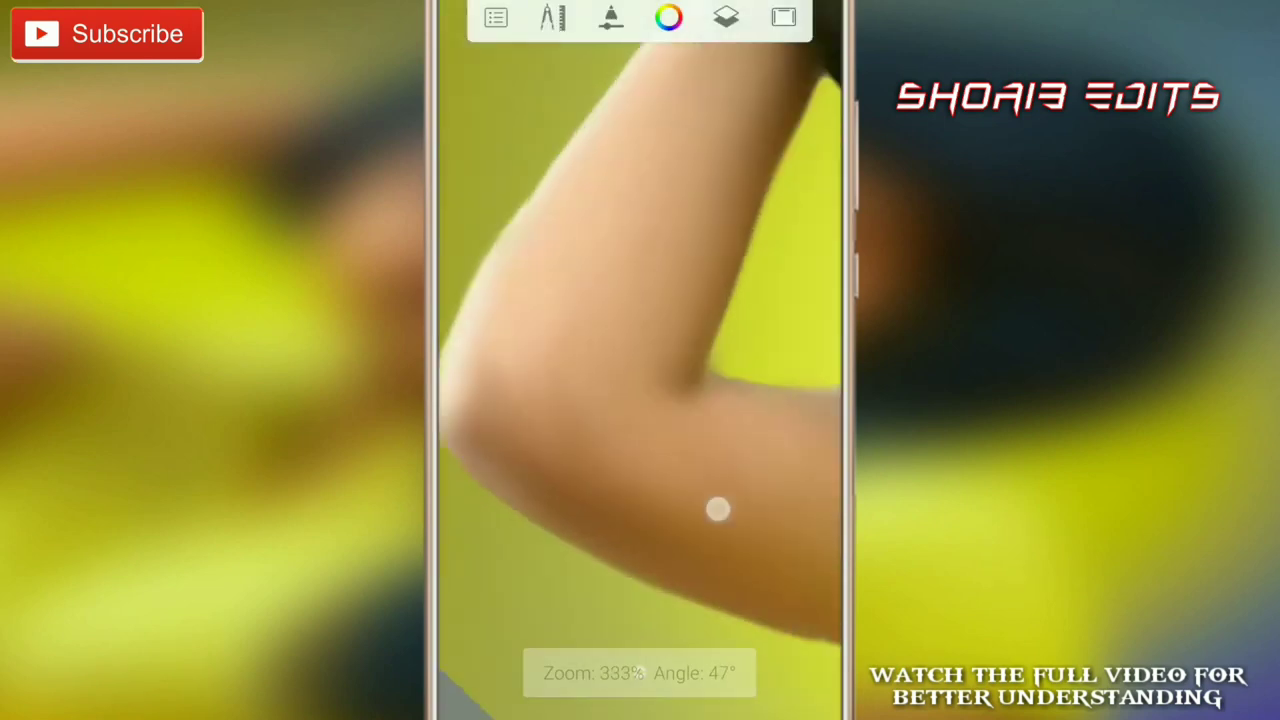
{"action": "left_click_drag", "start_coordinate": [586, 449], "coordinate": [680, 290]}
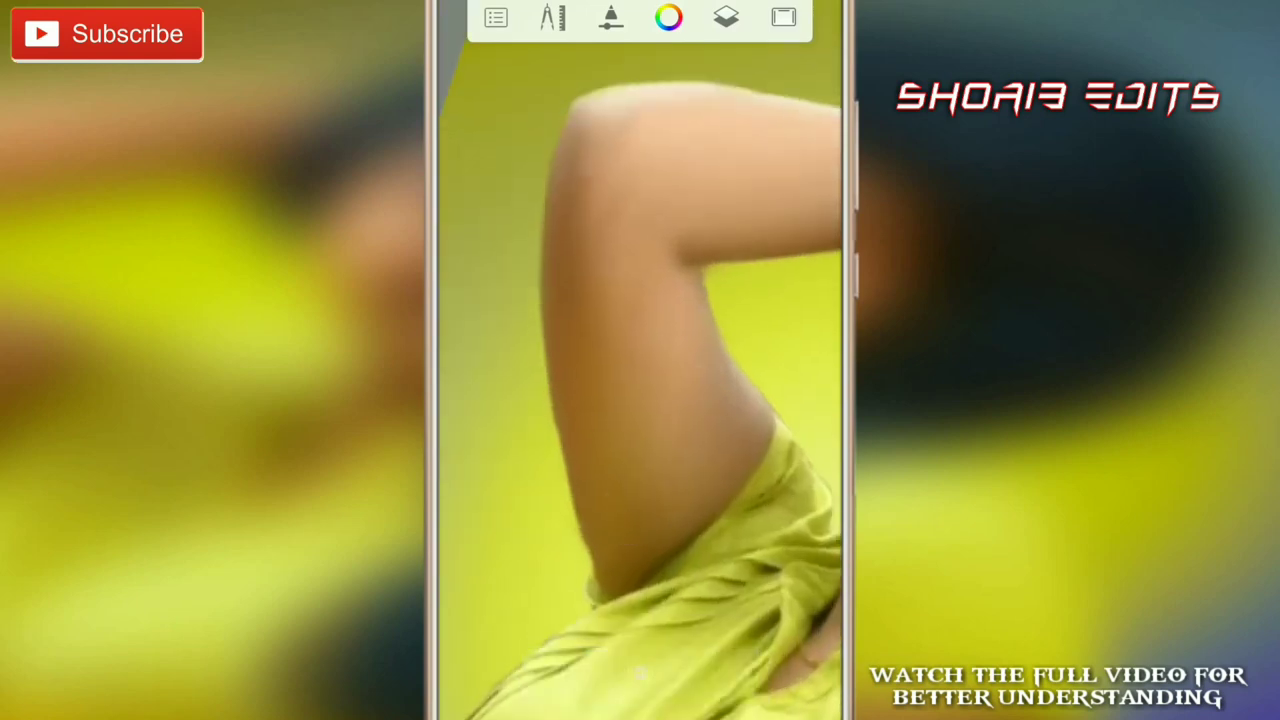
{"action": "mouse_move", "coordinate": [578, 250]}
{"action": "left_mouse_down"}
{"action": "mouse_move", "coordinate": [586, 240]}
{"action": "mouse_move", "coordinate": [623, 271]}
{"action": "mouse_move", "coordinate": [650, 196]}
{"action": "mouse_move", "coordinate": [600, 103]}
{"action": "mouse_move", "coordinate": [611, 171]}
{"action": "mouse_move", "coordinate": [537, 217]}
{"action": "mouse_move", "coordinate": [556, 131]}
{"action": "mouse_move", "coordinate": [590, 242]}
{"action": "mouse_move", "coordinate": [592, 313]}
{"action": "left_mouse_up"}
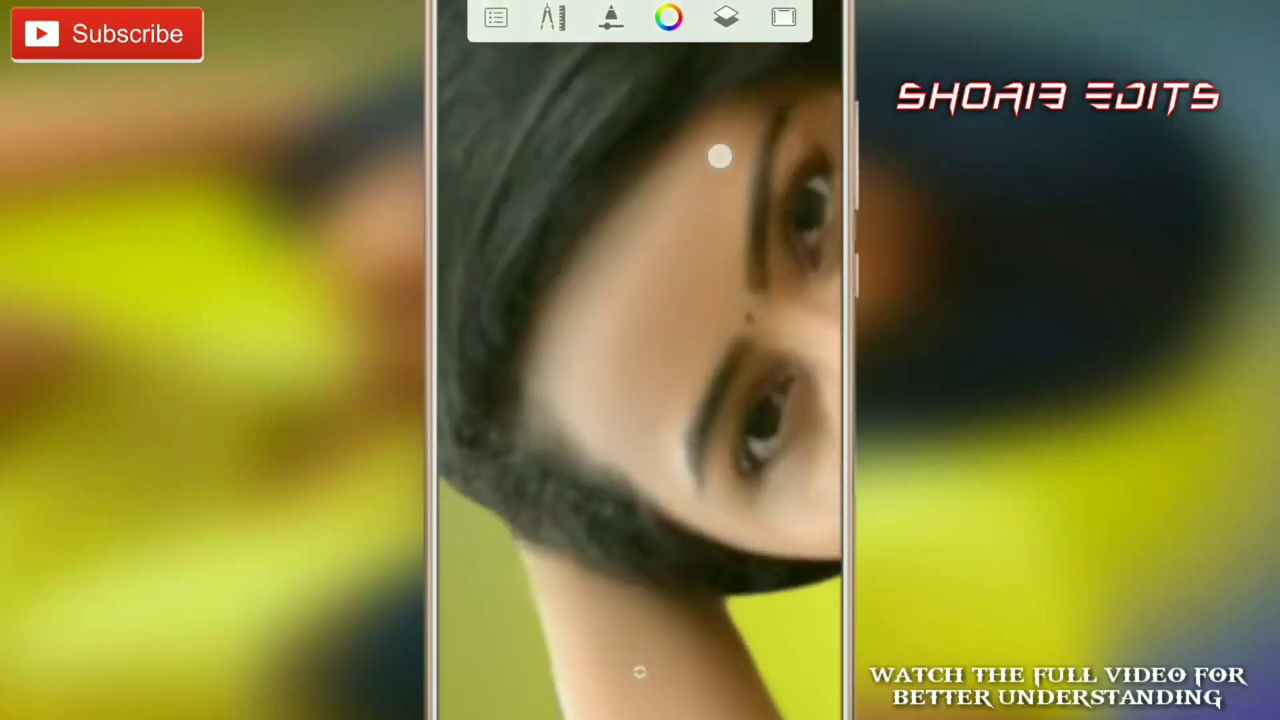
Blend the facial skin around the eye, forehead, mouth and chin into a painted look
{"action": "left_click_drag", "start_coordinate": [721, 108], "coordinate": [541, 146]}
{"action": "left_click_drag", "start_coordinate": [545, 359], "coordinate": [627, 170]}
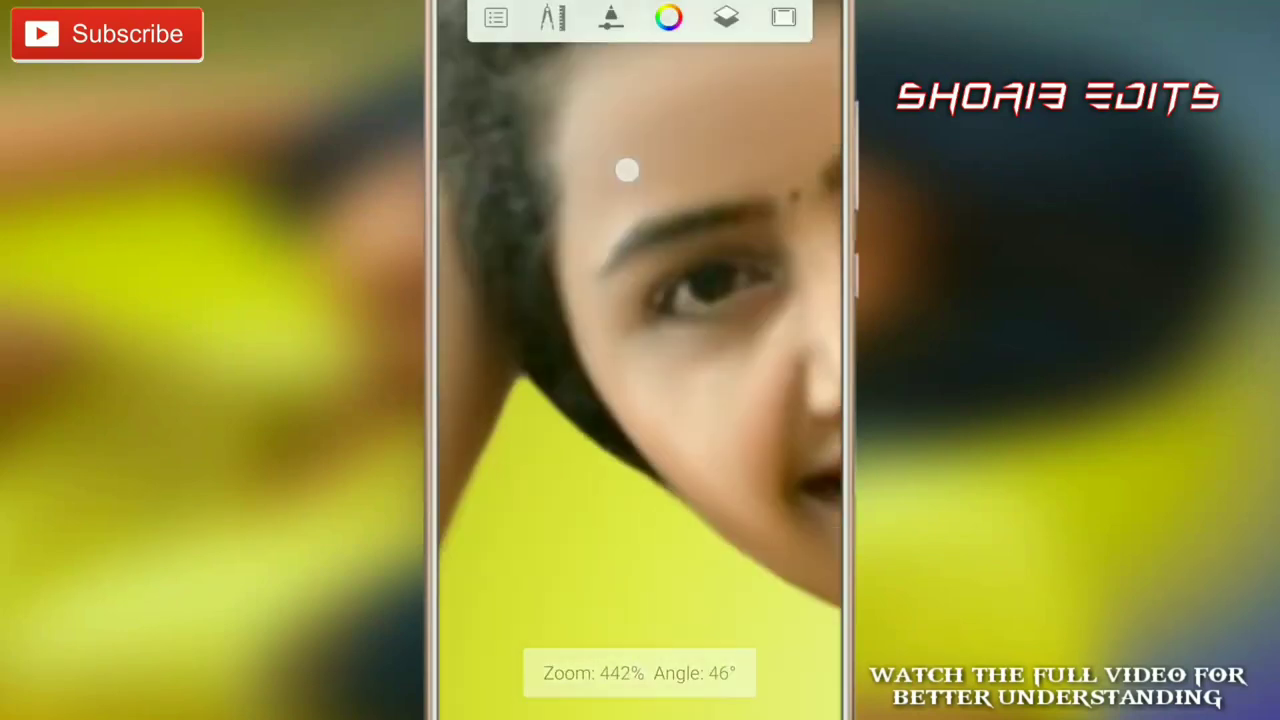
{"action": "left_click_drag", "start_coordinate": [620, 295], "coordinate": [534, 143]}
{"action": "left_click_drag", "start_coordinate": [711, 393], "coordinate": [600, 455]}
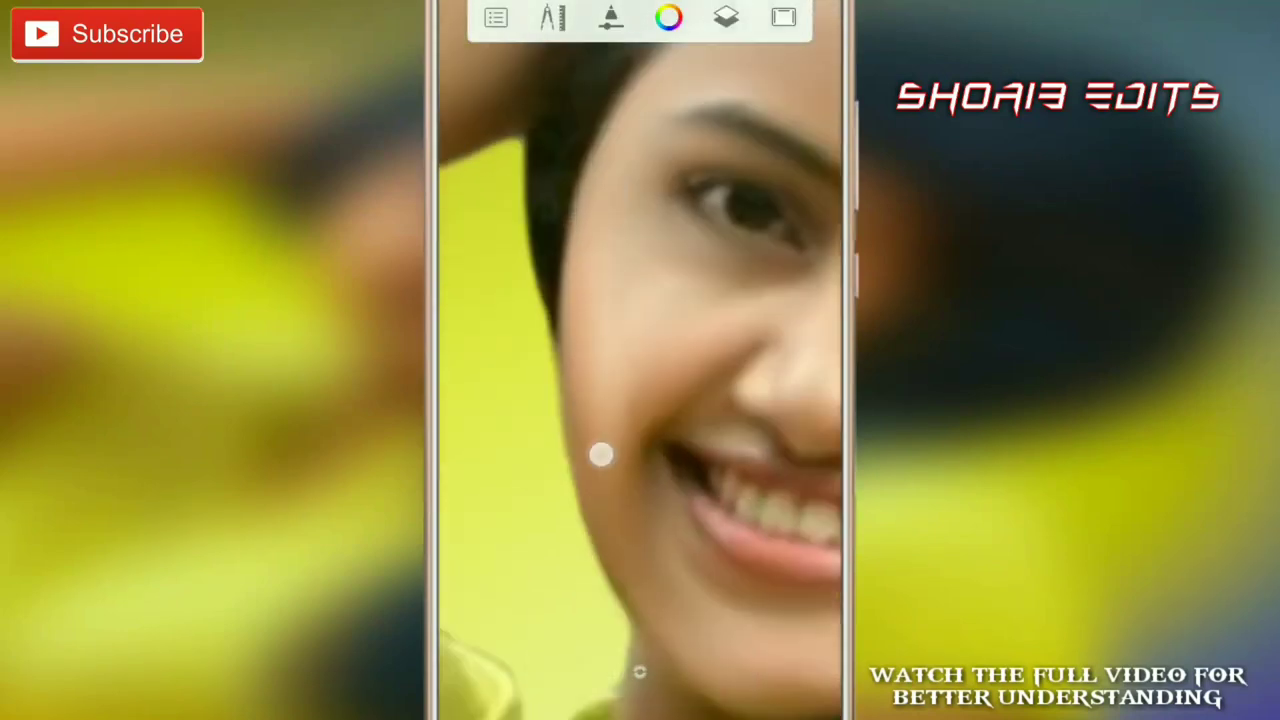
{"action": "left_click_drag", "start_coordinate": [716, 336], "coordinate": [585, 320]}
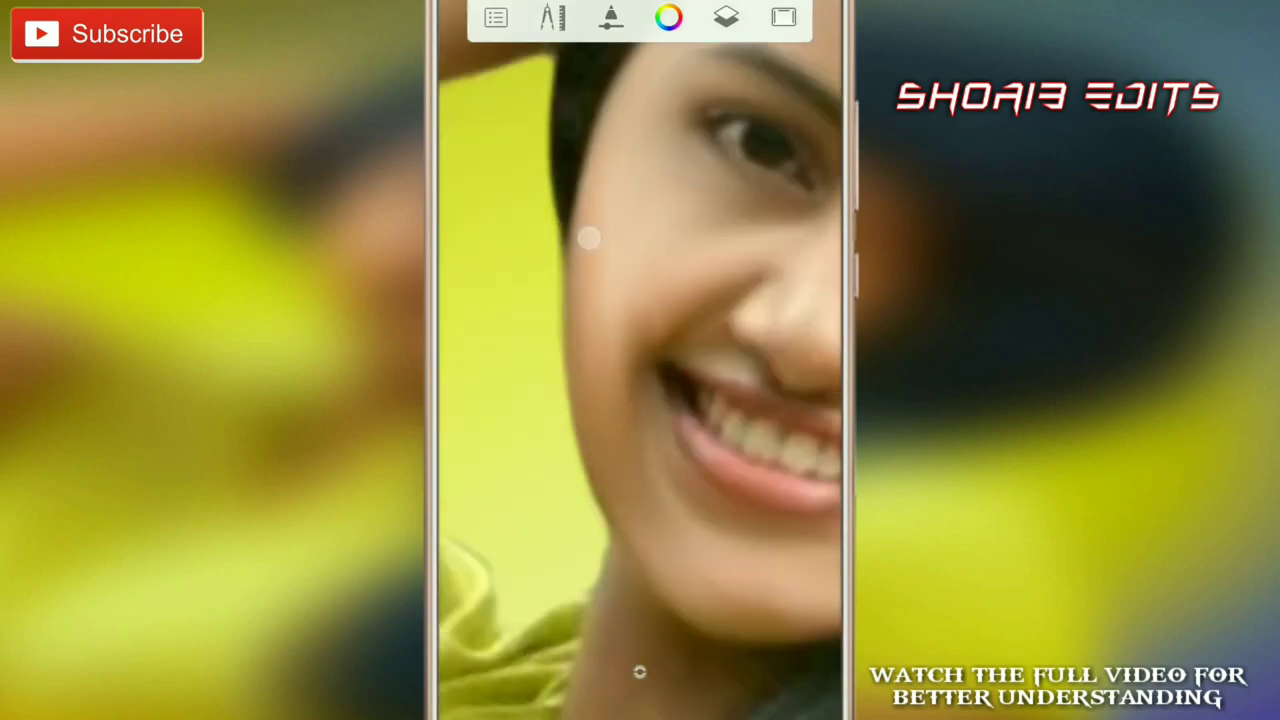
{"action": "mouse_move", "coordinate": [589, 237]}
{"action": "left_mouse_down"}
{"action": "mouse_move", "coordinate": [531, 214]}
{"action": "mouse_move", "coordinate": [640, 337]}
{"action": "mouse_move", "coordinate": [537, 189]}
{"action": "mouse_move", "coordinate": [492, 372]}
{"action": "mouse_move", "coordinate": [718, 487]}
{"action": "left_mouse_up"}
{"action": "mouse_move", "coordinate": [723, 413]}
{"action": "left_mouse_down"}
{"action": "mouse_move", "coordinate": [660, 389]}
{"action": "mouse_move", "coordinate": [611, 451]}
{"action": "mouse_move", "coordinate": [492, 300]}
{"action": "mouse_move", "coordinate": [689, 186]}
{"action": "mouse_move", "coordinate": [755, 456]}
{"action": "mouse_move", "coordinate": [798, 418]}
{"action": "left_mouse_up"}
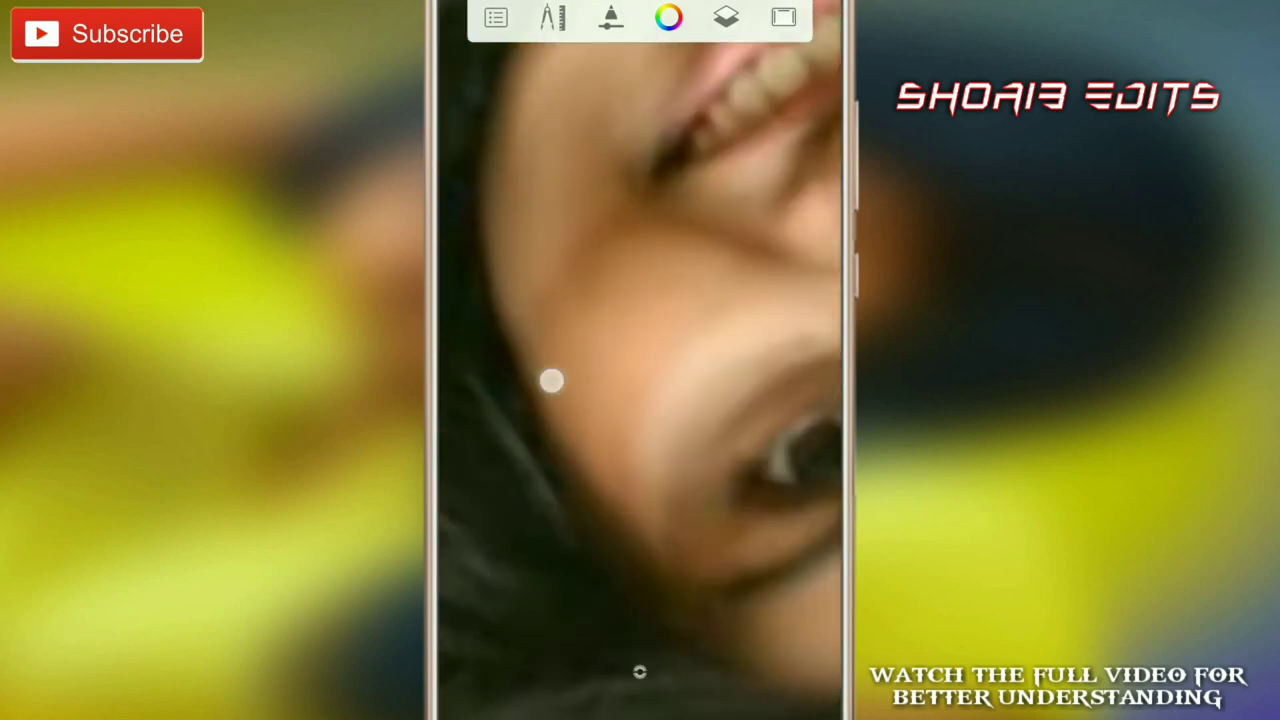
{"action": "mouse_move", "coordinate": [661, 263]}
{"action": "left_mouse_down"}
{"action": "mouse_move", "coordinate": [657, 326]}
{"action": "mouse_move", "coordinate": [660, 251]}
{"action": "mouse_move", "coordinate": [759, 221]}
{"action": "mouse_move", "coordinate": [629, 145]}
{"action": "left_mouse_up"}
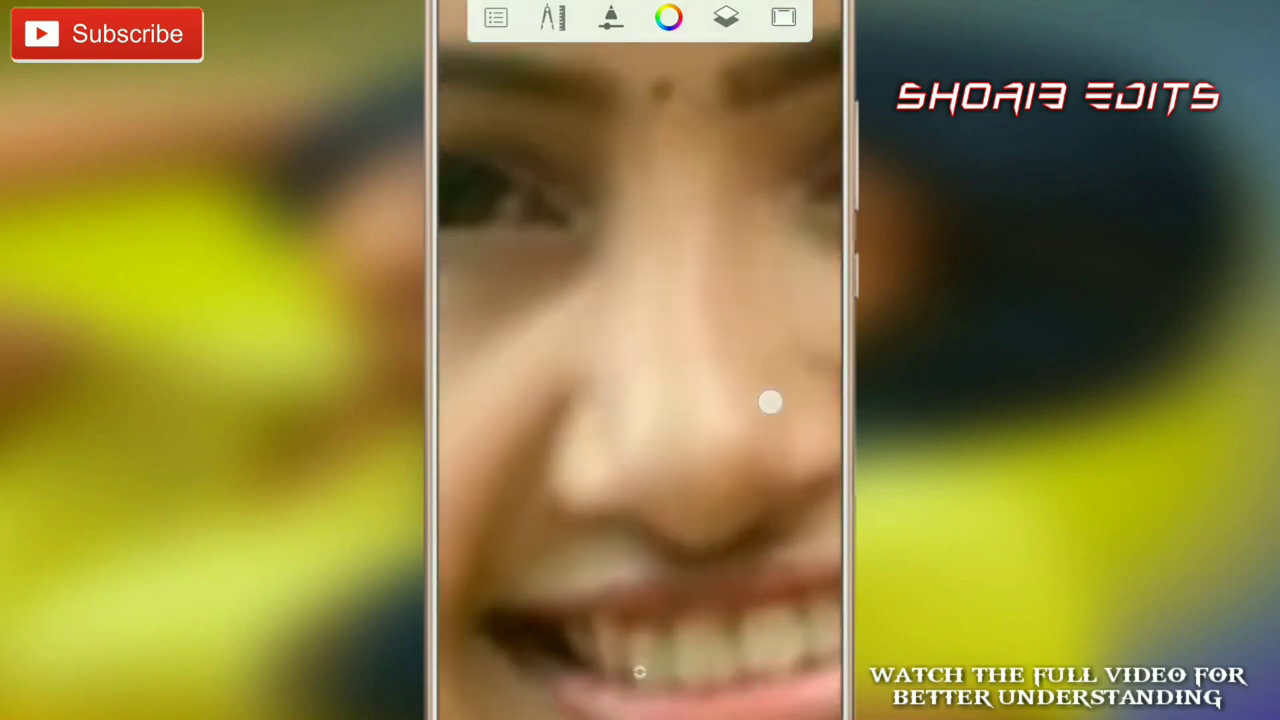
{"action": "mouse_move", "coordinate": [770, 402]}
{"action": "left_mouse_down"}
{"action": "mouse_move", "coordinate": [686, 434]}
{"action": "mouse_move", "coordinate": [808, 428]}
{"action": "left_mouse_up"}
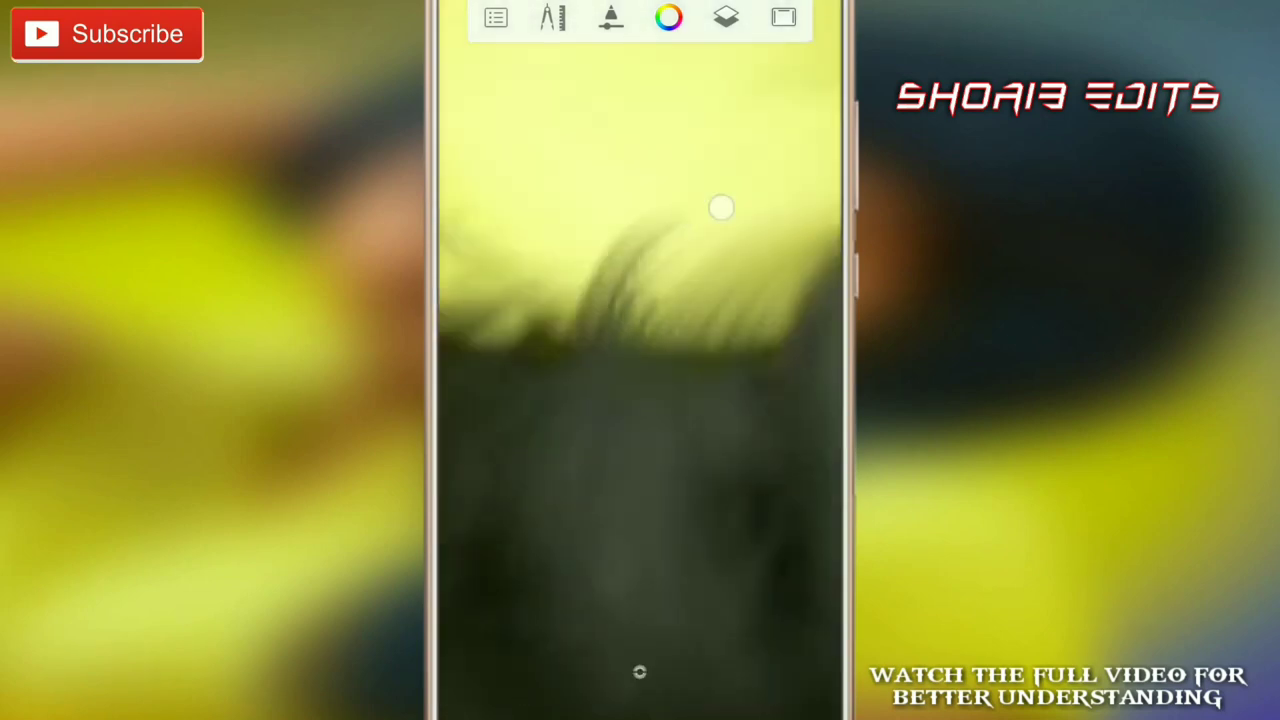
Fit the canvas level, add a new empty layer and pick a yellow painting colour
{"action": "left_click_drag", "start_coordinate": [804, 265], "coordinate": [771, 546]}
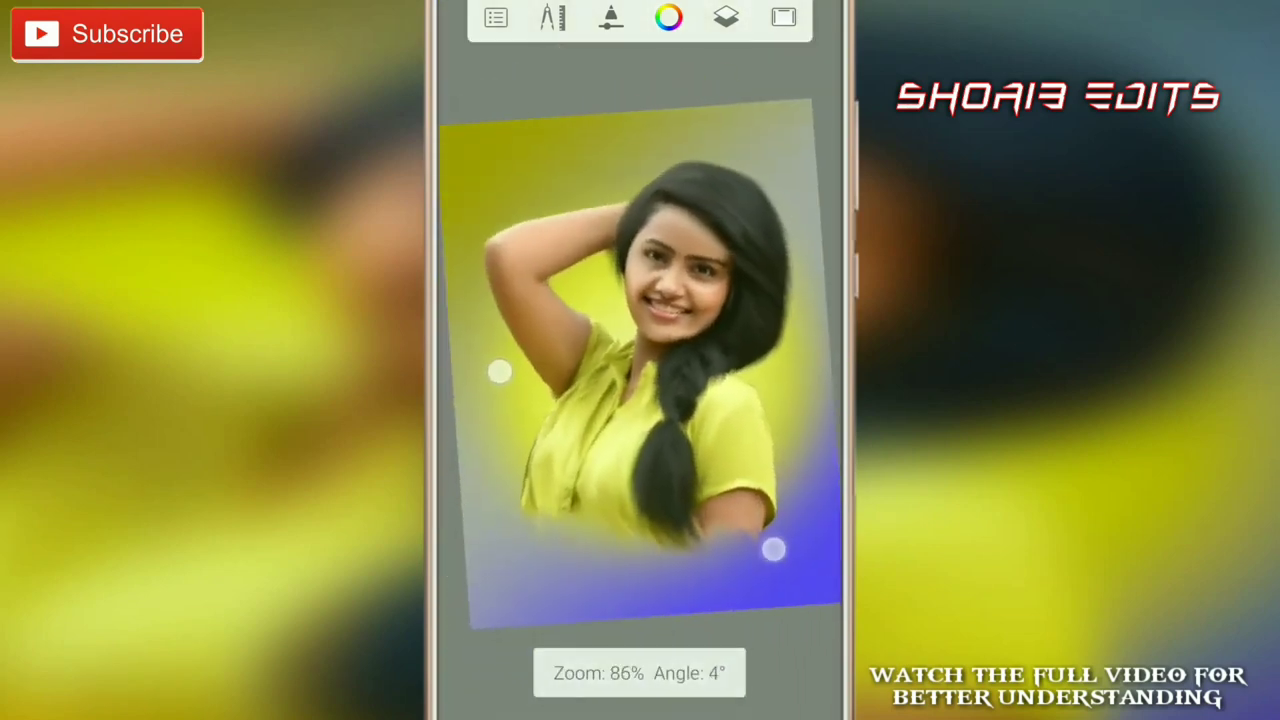
{"action": "left_click_drag", "start_coordinate": [702, 499], "coordinate": [720, 508]}
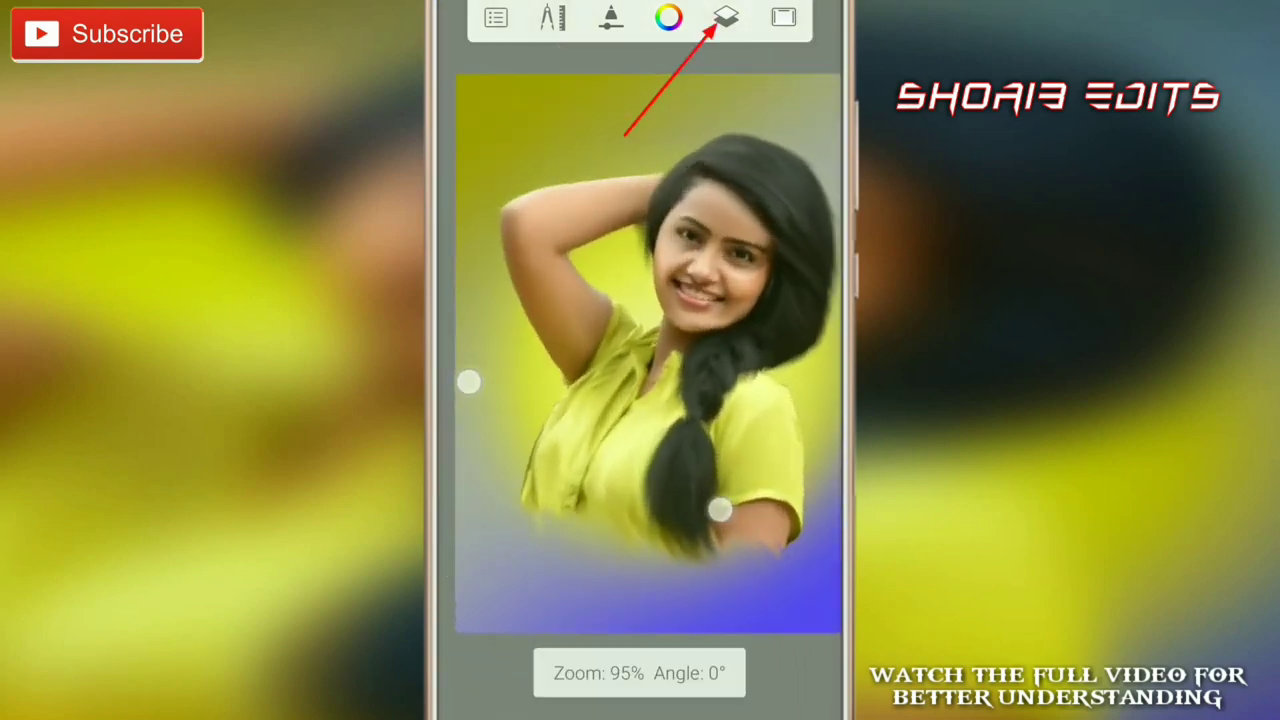
{"action": "left_click", "coordinate": [726, 17]}
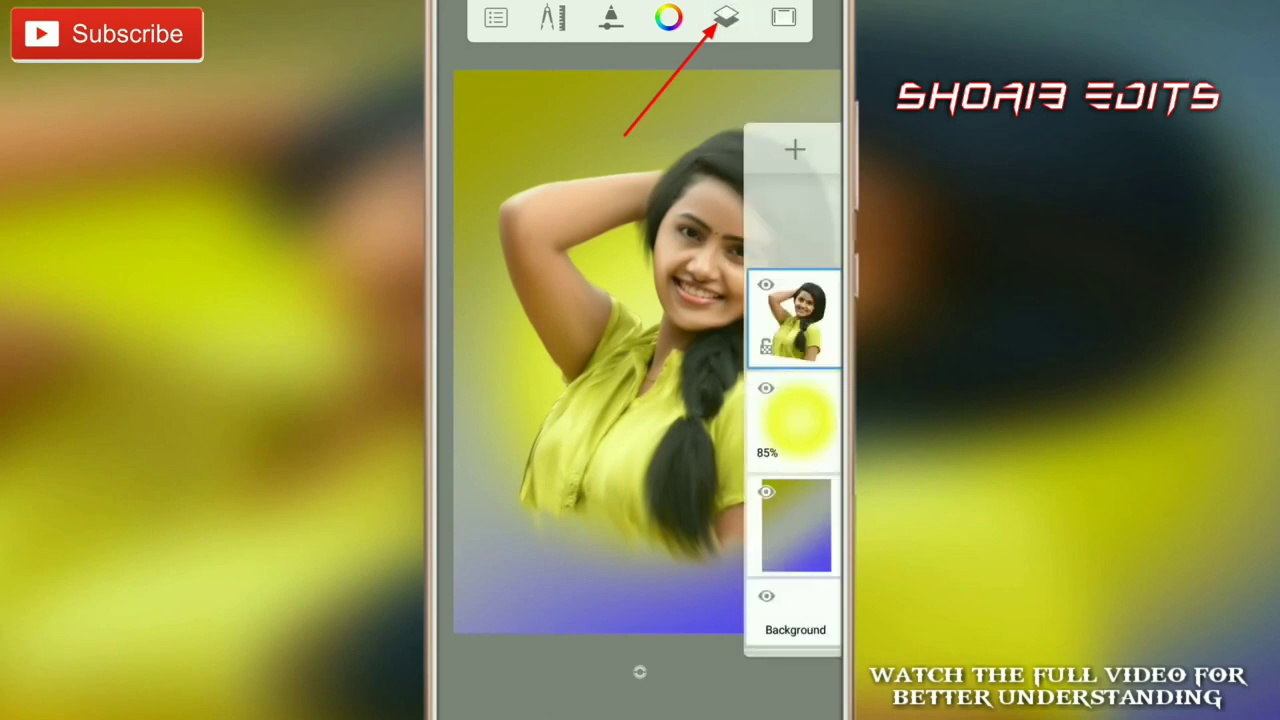
{"action": "left_click", "coordinate": [640, 665]}
{"action": "left_click", "coordinate": [640, 405]}
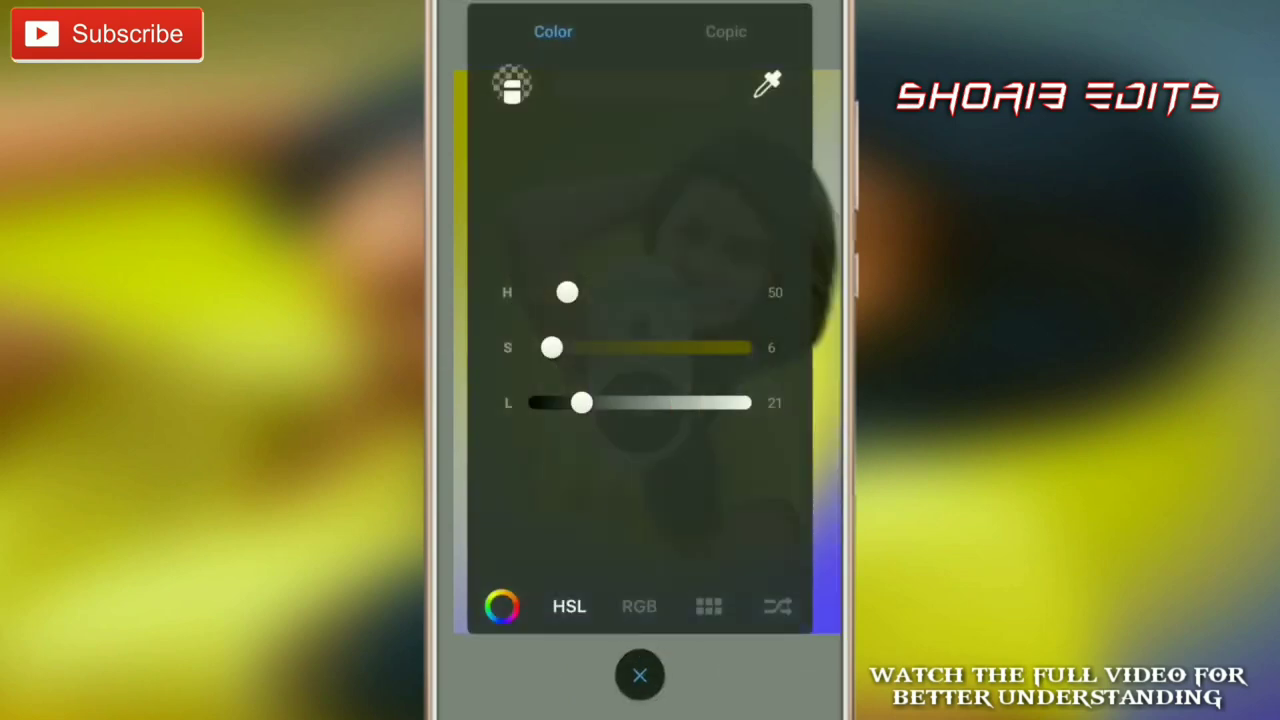
{"action": "left_click", "coordinate": [640, 675]}
Select the Hard Airbrush and set its opacity to 61%
{"action": "left_click", "coordinate": [640, 672]}
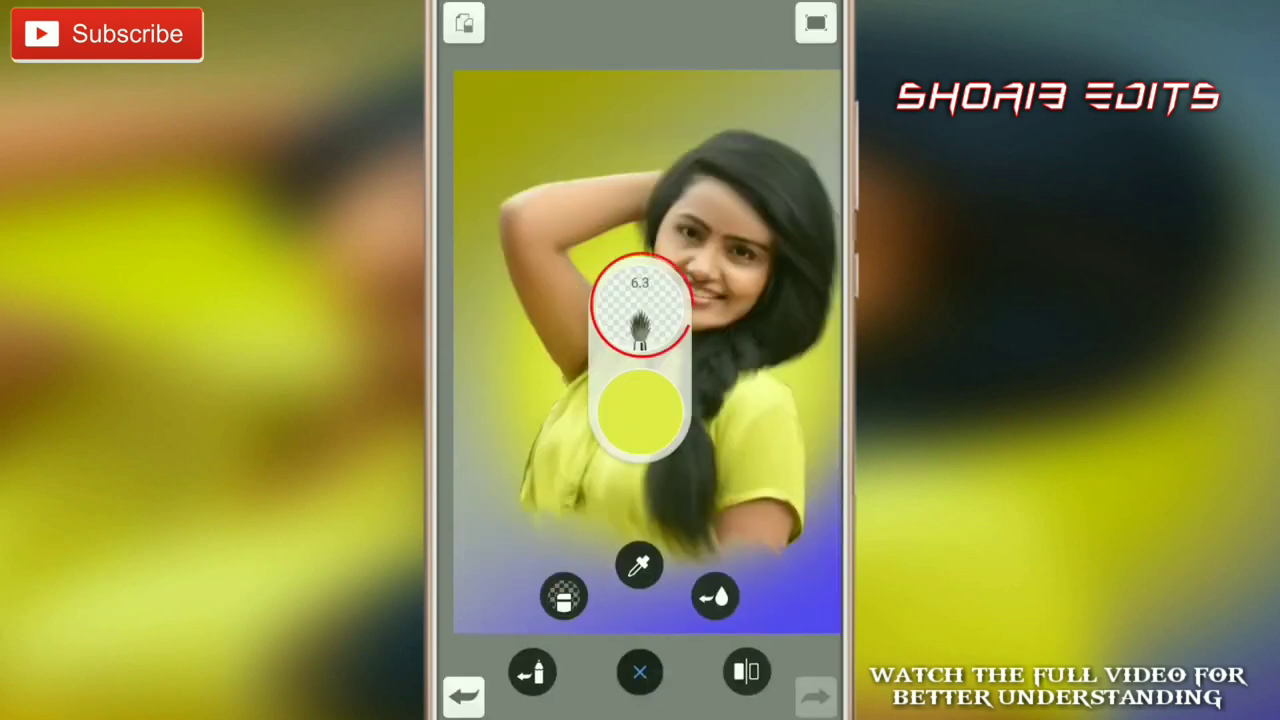
{"action": "left_click", "coordinate": [531, 672]}
{"action": "left_click", "coordinate": [553, 31]}
{"action": "mouse_move", "coordinate": [708, 355]}
{"action": "left_mouse_down"}
{"action": "mouse_move", "coordinate": [708, 503]}
{"action": "mouse_move", "coordinate": [728, 543]}
{"action": "mouse_move", "coordinate": [749, 263]}
{"action": "left_mouse_up"}
{"action": "left_click_drag", "start_coordinate": [738, 561], "coordinate": [736, 375]}
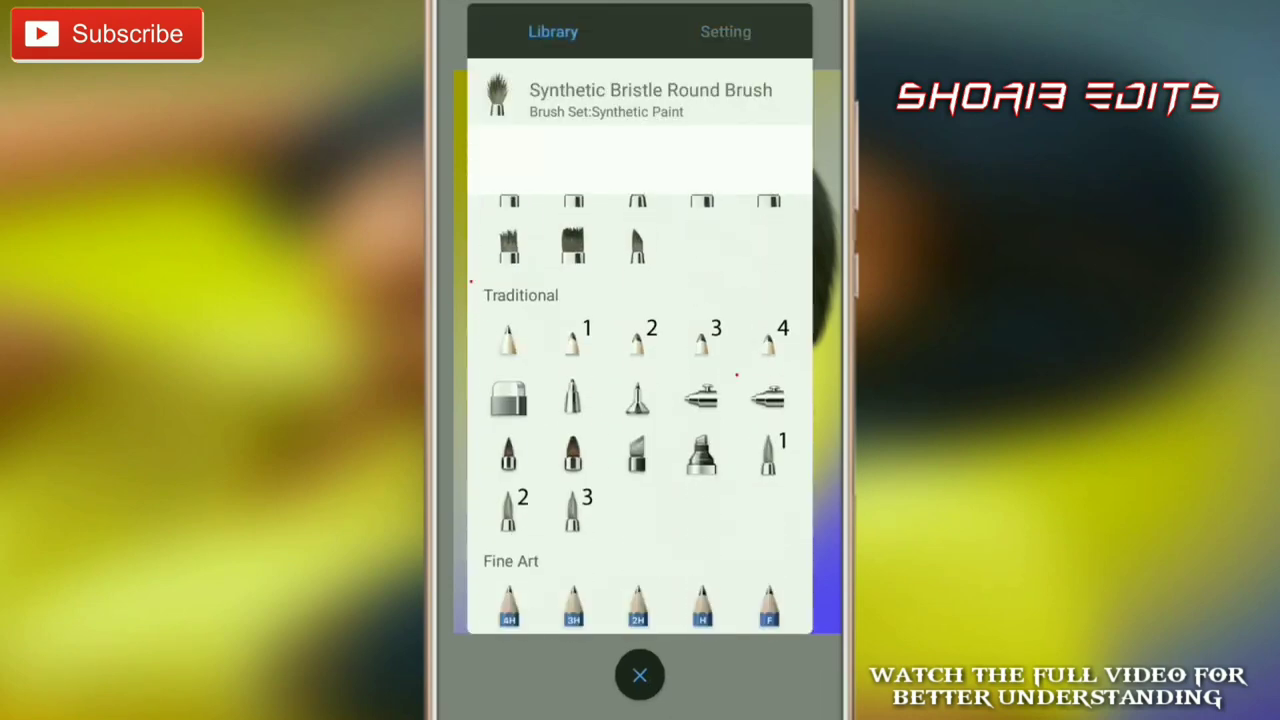
{"action": "left_click", "coordinate": [746, 30]}
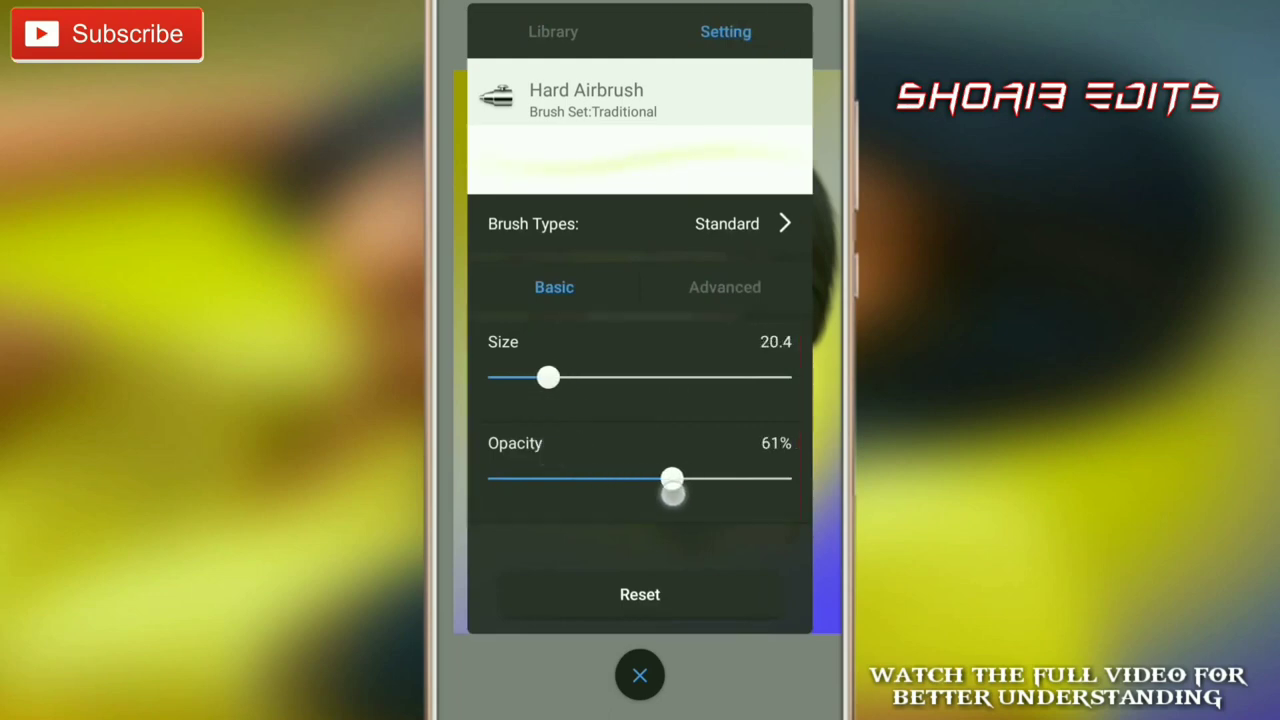
{"action": "left_click", "coordinate": [640, 675]}
{"action": "scroll", "coordinate": [580, 370], "scroll_direction": "up", "scroll_amount": 3}
{"action": "scroll", "coordinate": [620, 470], "scroll_direction": "up", "scroll_amount": 3}
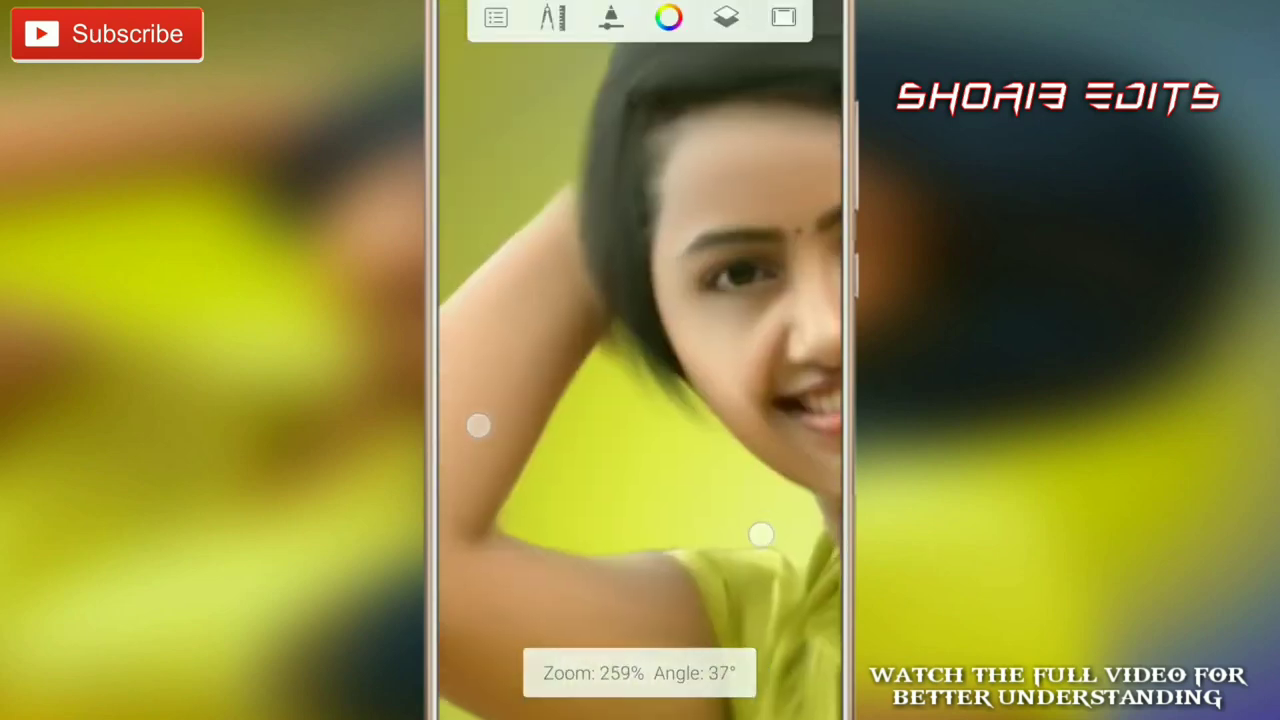
{"action": "scroll", "coordinate": [620, 470], "scroll_direction": "up", "scroll_amount": 3}
{"action": "left_click_drag", "start_coordinate": [640, 400], "coordinate": [526, 400]}
{"action": "scroll", "coordinate": [565, 470], "scroll_direction": "up", "scroll_amount": 2}
{"action": "scroll", "coordinate": [565, 470], "scroll_direction": "down", "scroll_amount": 2}
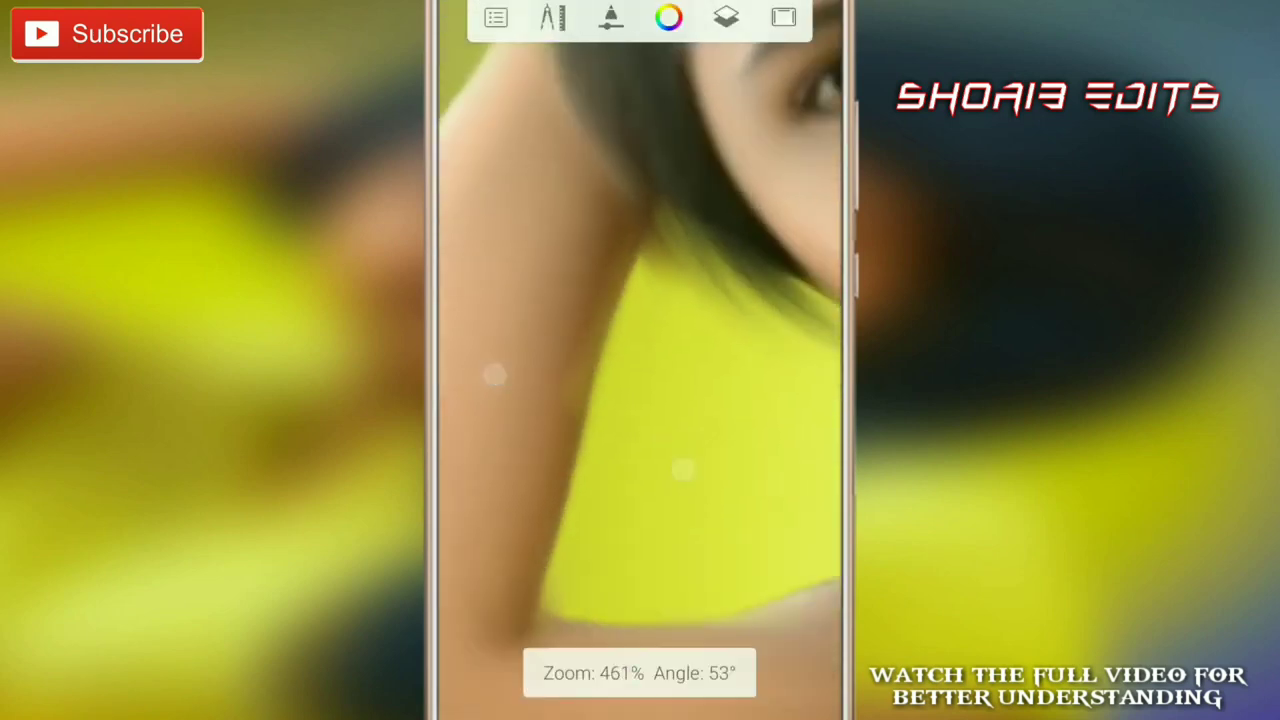
{"action": "scroll", "coordinate": [565, 470], "scroll_direction": "down", "scroll_amount": 3}
{"action": "scroll", "coordinate": [570, 455], "scroll_direction": "up", "scroll_amount": 3}
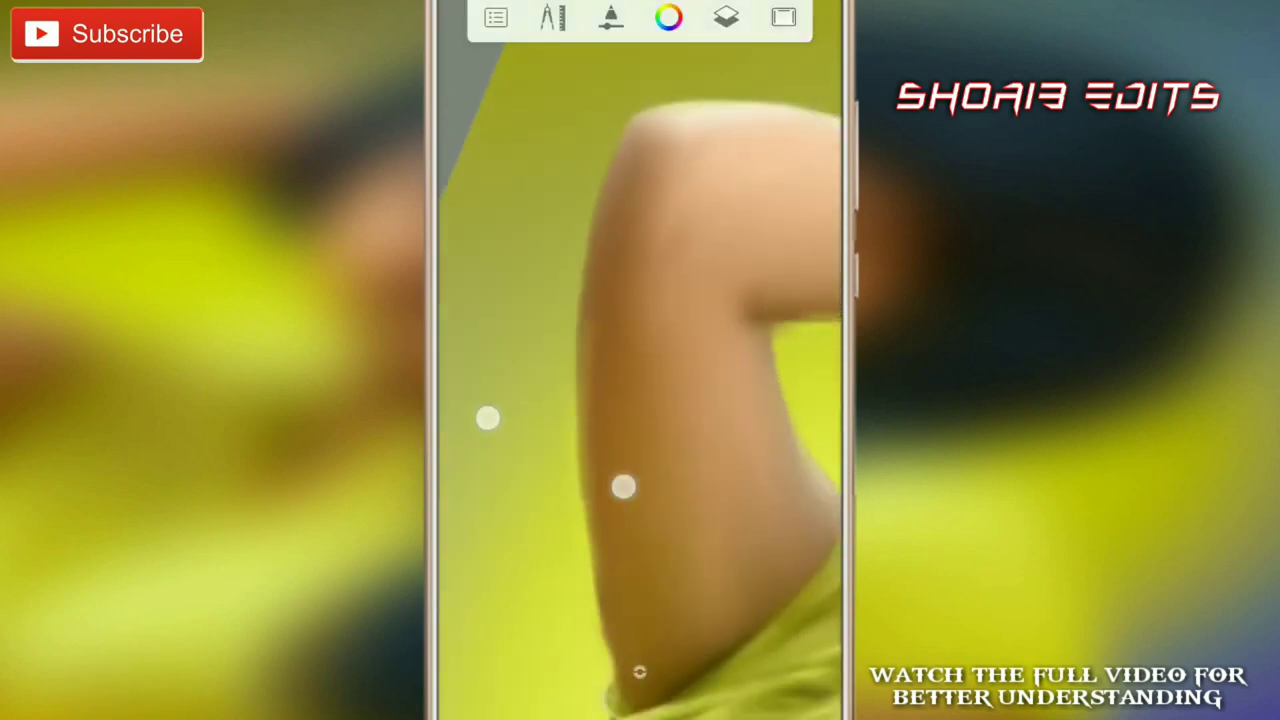
{"action": "scroll", "coordinate": [555, 450], "scroll_direction": "up", "scroll_amount": 1}
{"action": "scroll", "coordinate": [573, 594], "scroll_direction": "down", "scroll_amount": 3}
{"action": "scroll", "coordinate": [486, 420], "scroll_direction": "up", "scroll_amount": 3}
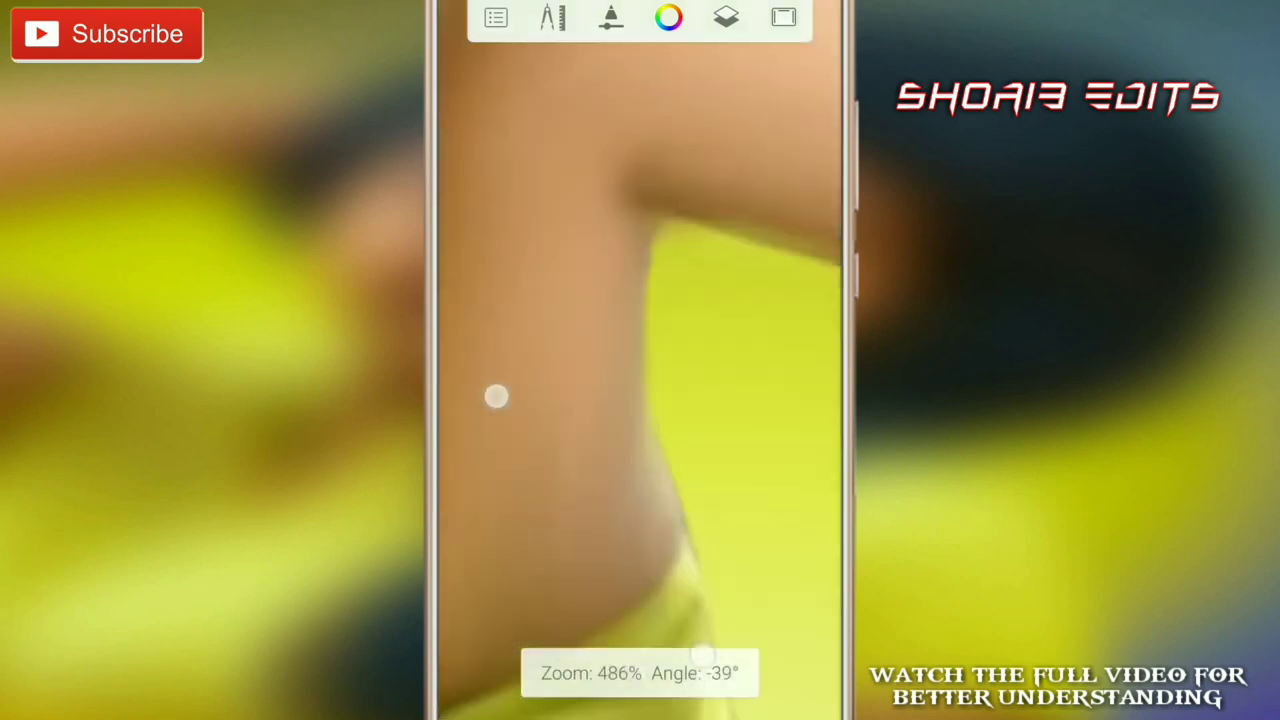
{"action": "scroll", "coordinate": [660, 510], "scroll_direction": "down", "scroll_amount": 3}
{"action": "scroll", "coordinate": [660, 510], "scroll_direction": "up", "scroll_amount": 3}
{"action": "scroll", "coordinate": [657, 507], "scroll_direction": "down", "scroll_amount": 2}
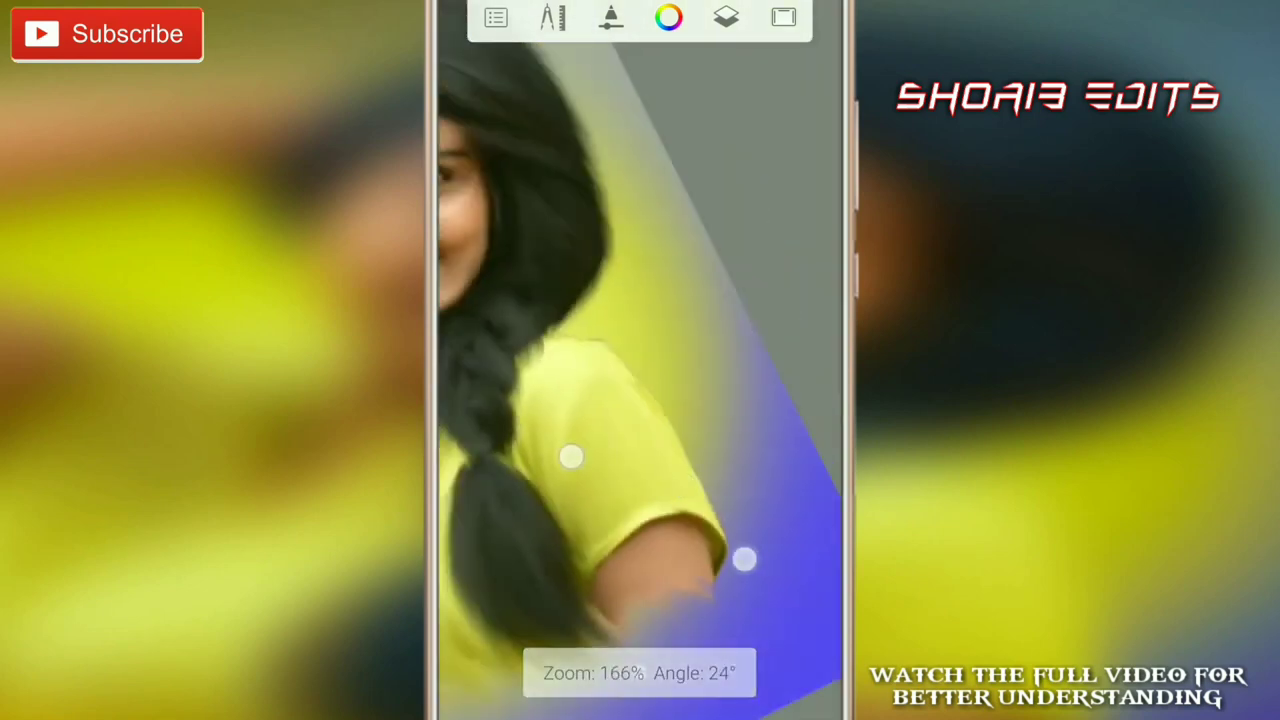
{"action": "scroll", "coordinate": [690, 540], "scroll_direction": "up", "scroll_amount": 2}
{"action": "scroll", "coordinate": [711, 568], "scroll_direction": "down", "scroll_amount": 3}
{"action": "scroll", "coordinate": [706, 551], "scroll_direction": "up", "scroll_amount": 2}
{"action": "scroll", "coordinate": [706, 551], "scroll_direction": "up", "scroll_amount": 2}
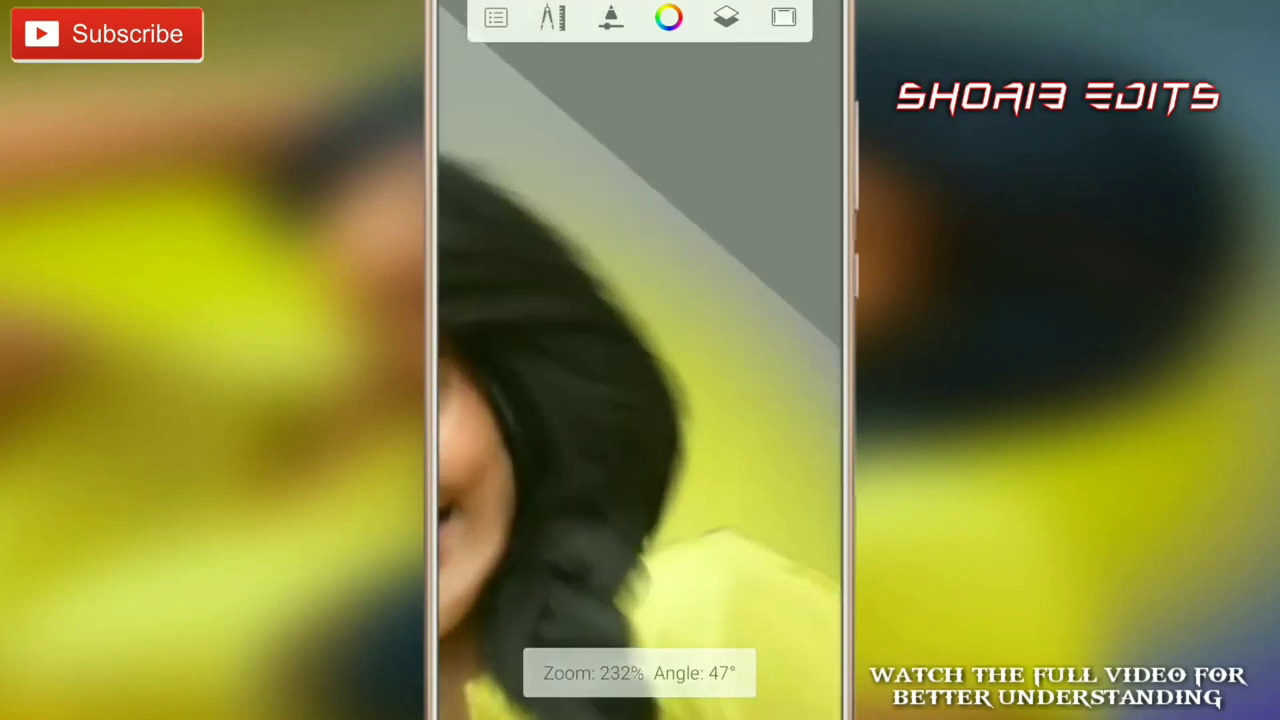
{"action": "scroll", "coordinate": [727, 451], "scroll_direction": "down", "scroll_amount": 2}
{"action": "scroll", "coordinate": [620, 468], "scroll_direction": "up", "scroll_amount": 3}
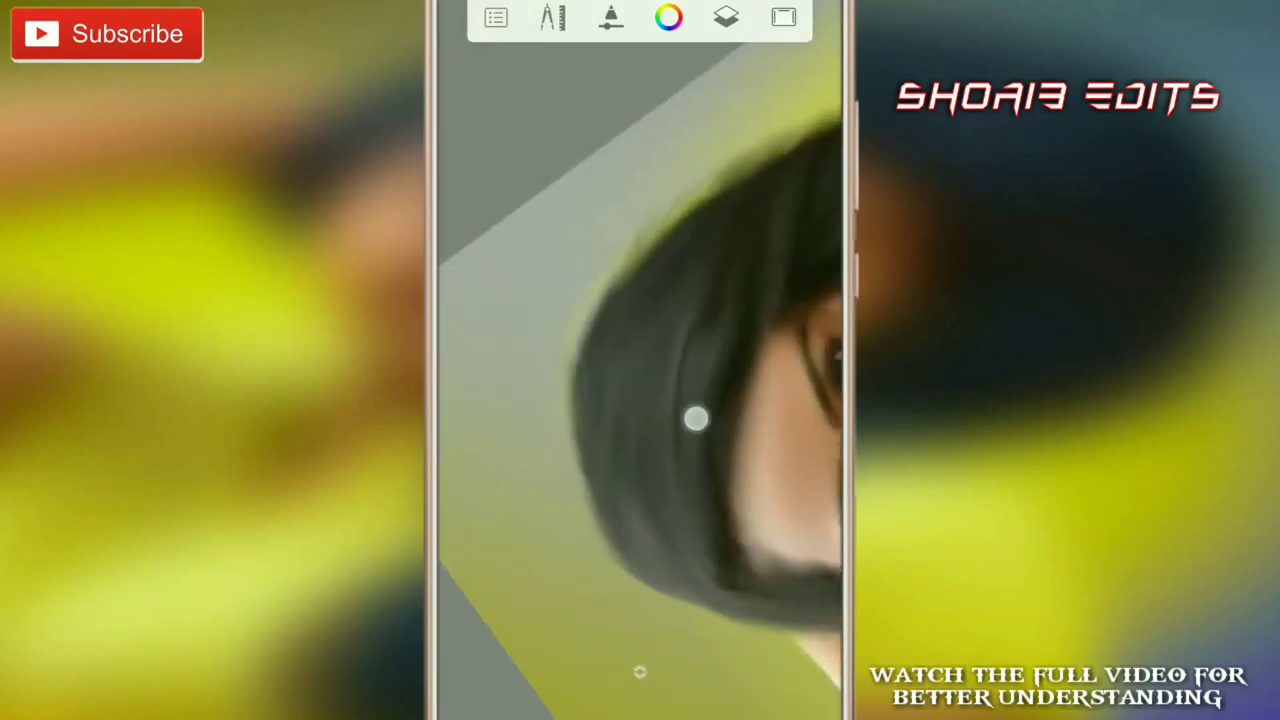
{"action": "scroll", "coordinate": [696, 418], "scroll_direction": "up", "scroll_amount": 1}
{"action": "scroll", "coordinate": [640, 440], "scroll_direction": "up", "scroll_amount": 2}
{"action": "scroll", "coordinate": [640, 440], "scroll_direction": "down", "scroll_amount": 2}
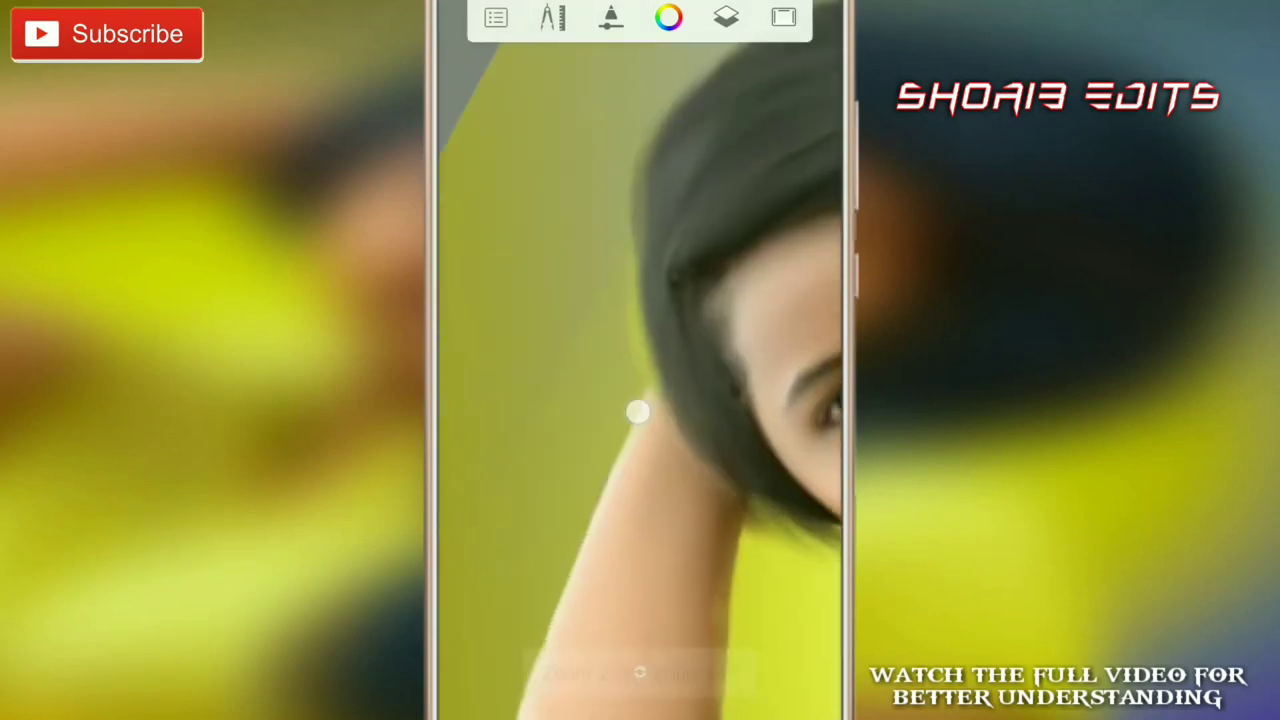
{"action": "scroll", "coordinate": [638, 411], "scroll_direction": "down", "scroll_amount": 2}
{"action": "scroll", "coordinate": [523, 434], "scroll_direction": "up", "scroll_amount": 2}
{"action": "scroll", "coordinate": [523, 434], "scroll_direction": "up", "scroll_amount": 1}
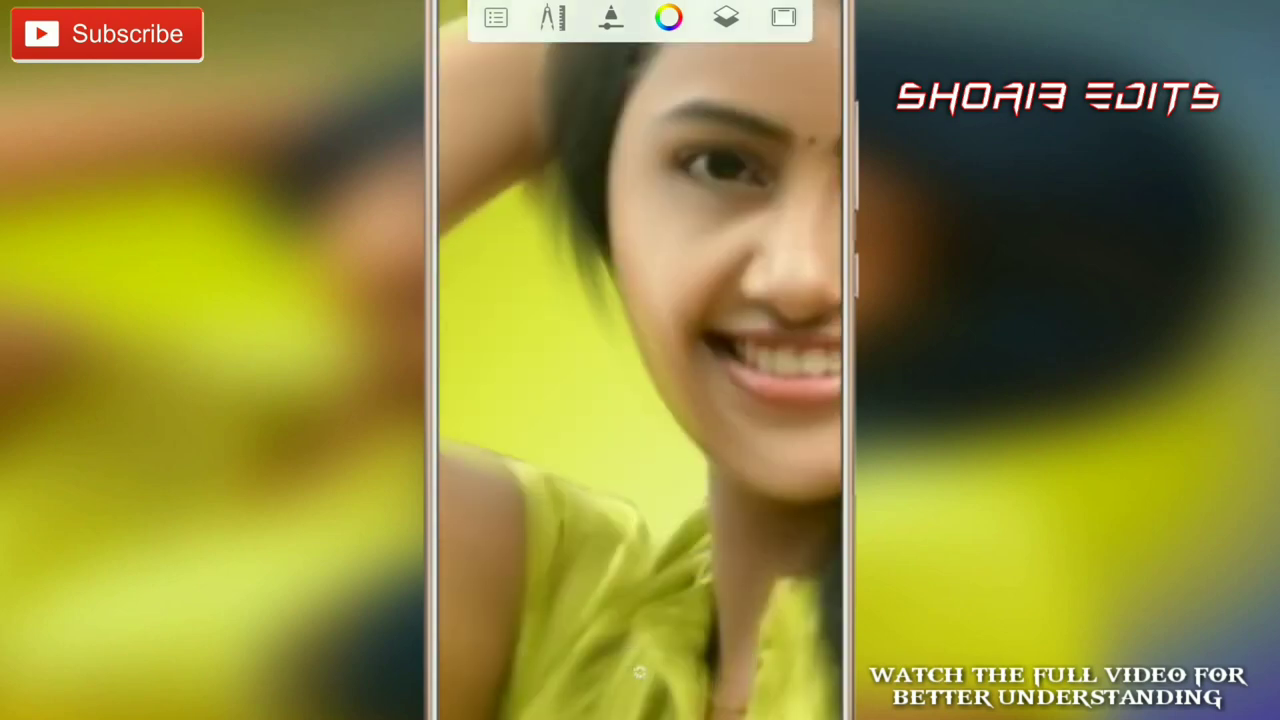
{"action": "scroll", "coordinate": [640, 380], "scroll_direction": "down", "scroll_amount": 3}
{"action": "scroll", "coordinate": [640, 380], "scroll_direction": "down", "scroll_amount": 2}
{"action": "left_click", "coordinate": [726, 17]}
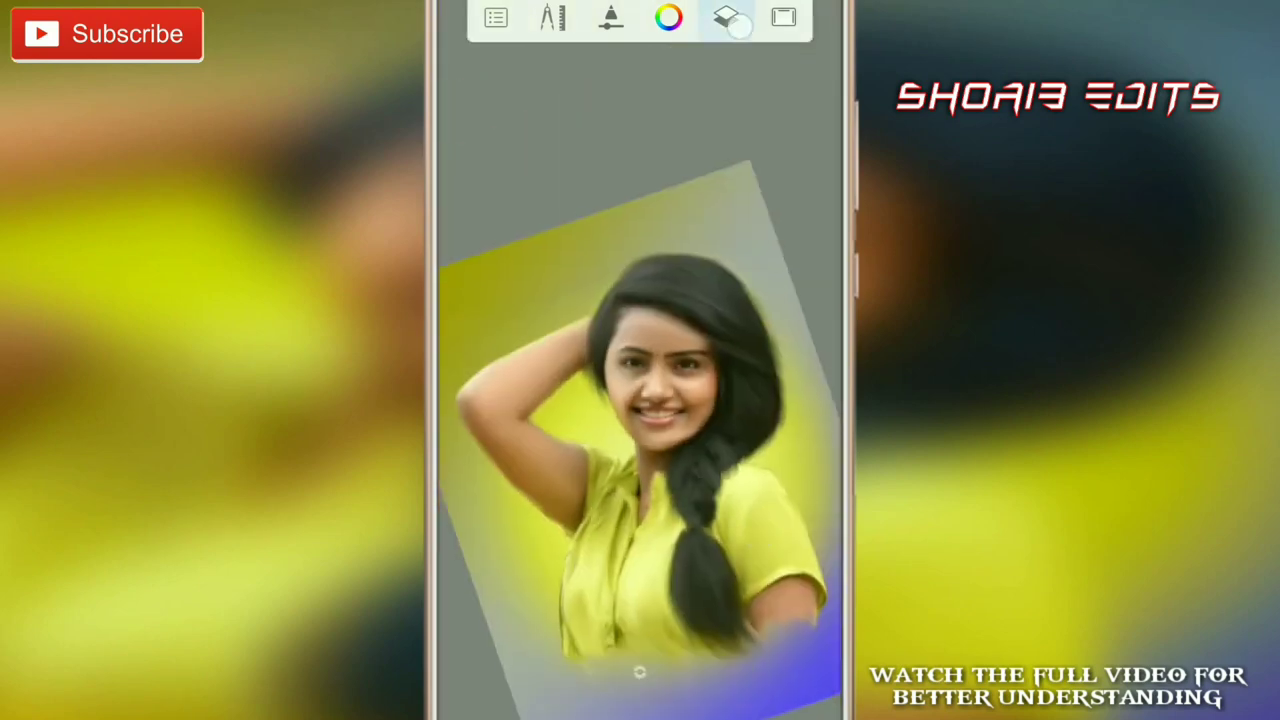
{"action": "left_click", "coordinate": [795, 225]}
{"action": "left_click", "coordinate": [634, 674]}
{"action": "left_click", "coordinate": [648, 678]}
{"action": "scroll", "coordinate": [640, 380], "scroll_direction": "up", "scroll_amount": 3}
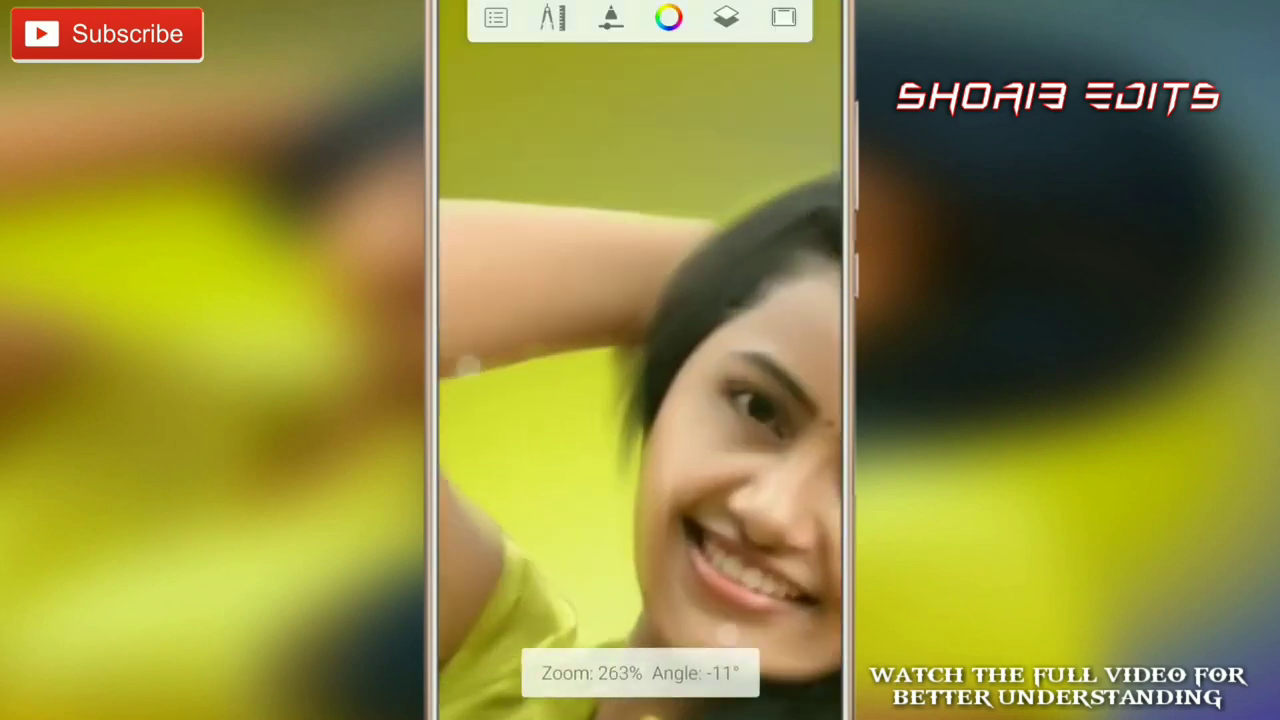
{"action": "scroll", "coordinate": [640, 380], "scroll_direction": "up", "scroll_amount": 2}
{"action": "scroll", "coordinate": [640, 380], "scroll_direction": "down", "scroll_amount": 2}
{"action": "scroll", "coordinate": [640, 380], "scroll_direction": "down", "scroll_amount": 3}
{"action": "scroll", "coordinate": [640, 380], "scroll_direction": "down", "scroll_amount": 1}
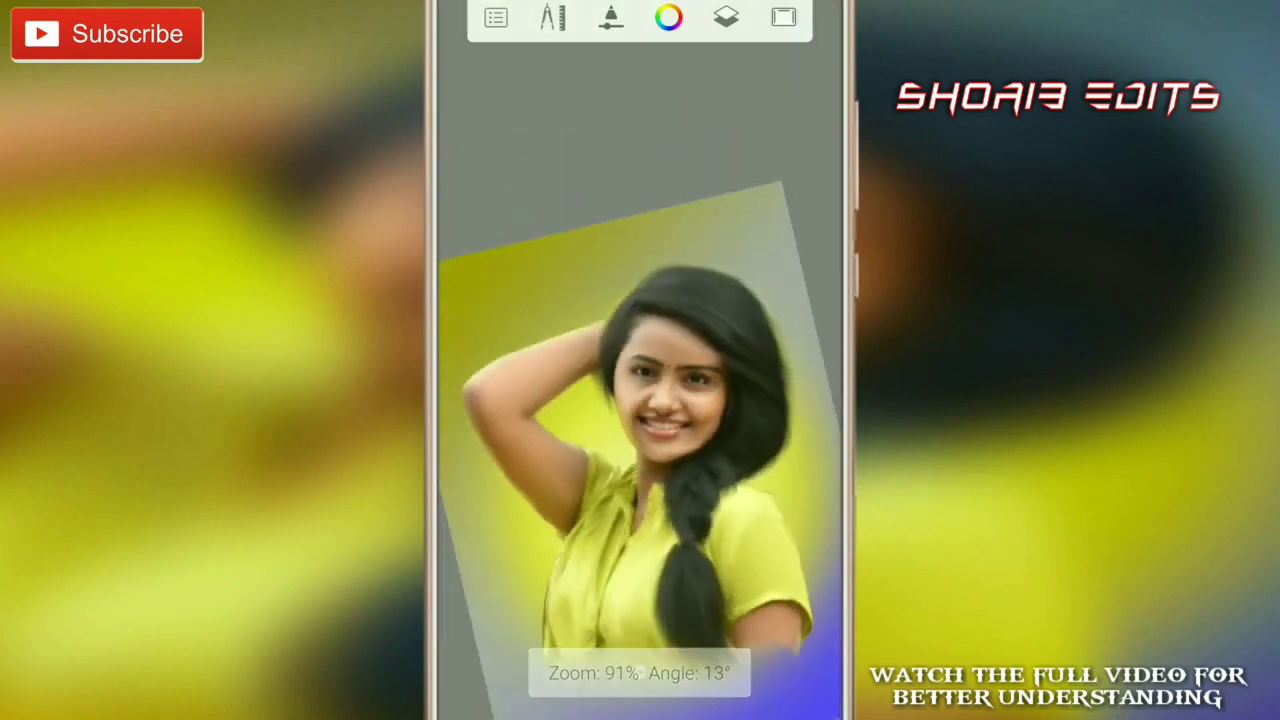
{"action": "scroll", "coordinate": [640, 380], "scroll_direction": "up", "scroll_amount": 3}
{"action": "scroll", "coordinate": [640, 380], "scroll_direction": "up", "scroll_amount": 2}
{"action": "scroll", "coordinate": [661, 340], "scroll_direction": "up", "scroll_amount": 2}
{"action": "left_click", "coordinate": [626, 529]}
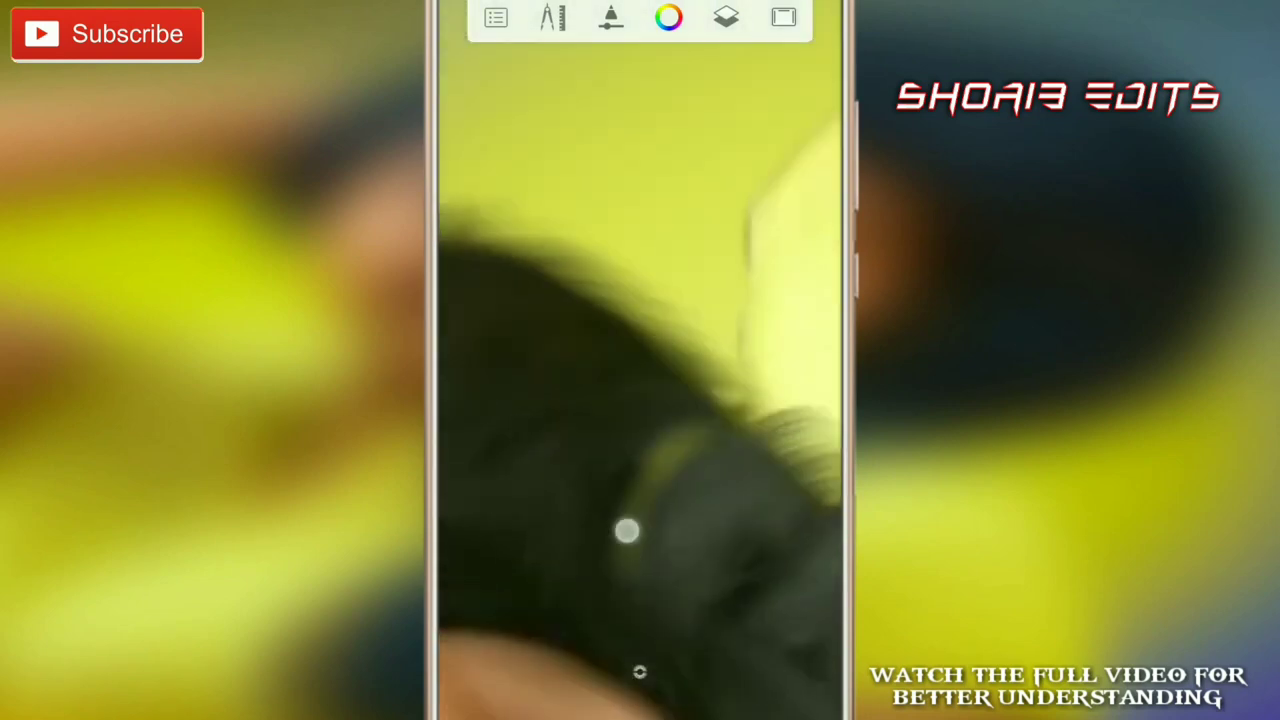
{"action": "left_click", "coordinate": [601, 524]}
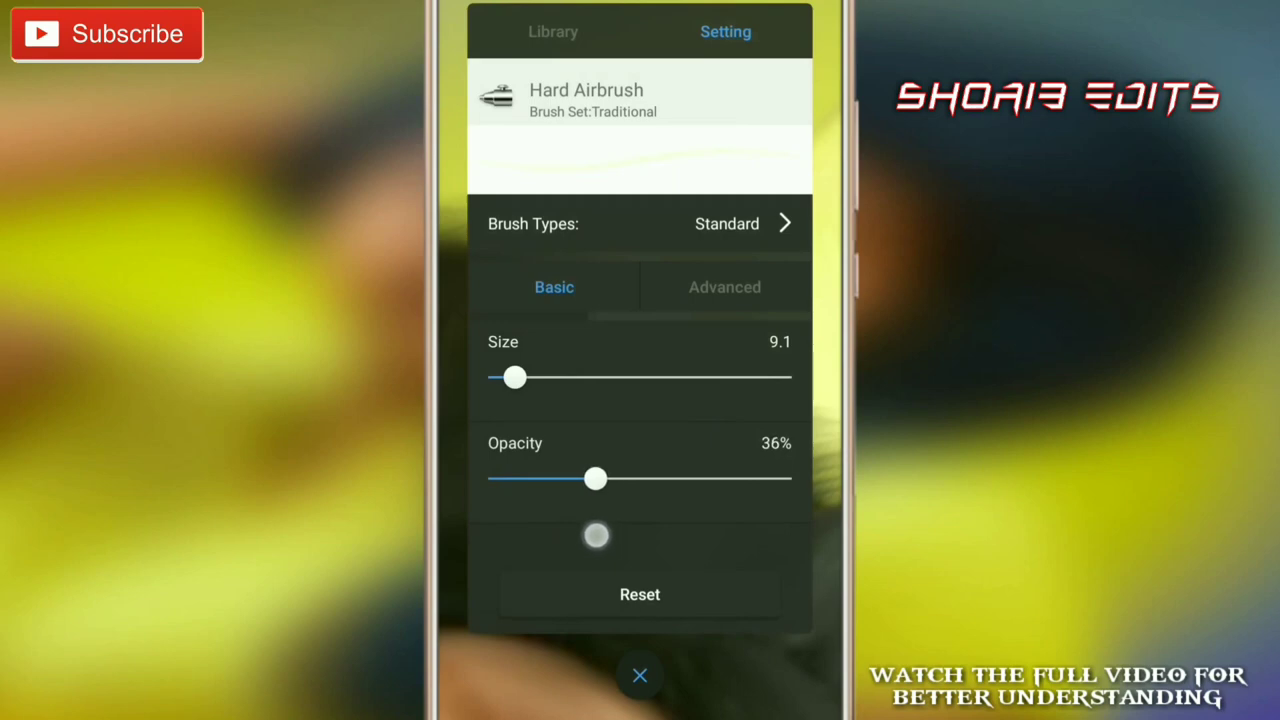
{"action": "left_click", "coordinate": [640, 676]}
{"action": "scroll", "coordinate": [620, 420], "scroll_direction": "up", "scroll_amount": 2}
{"action": "scroll", "coordinate": [620, 440], "scroll_direction": "up", "scroll_amount": 2}
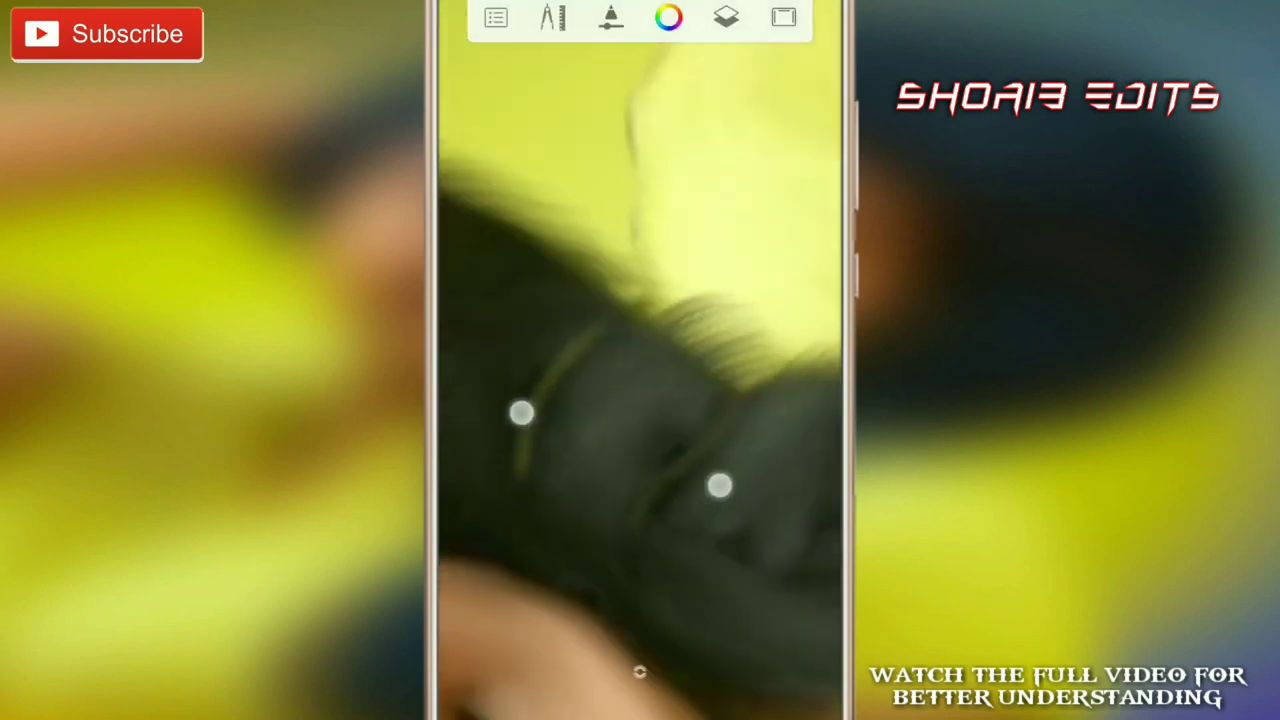
{"action": "scroll", "coordinate": [620, 448], "scroll_direction": "up", "scroll_amount": 1}
{"action": "scroll", "coordinate": [620, 455], "scroll_direction": "up", "scroll_amount": 2}
{"action": "scroll", "coordinate": [620, 440], "scroll_direction": "down", "scroll_amount": 3}
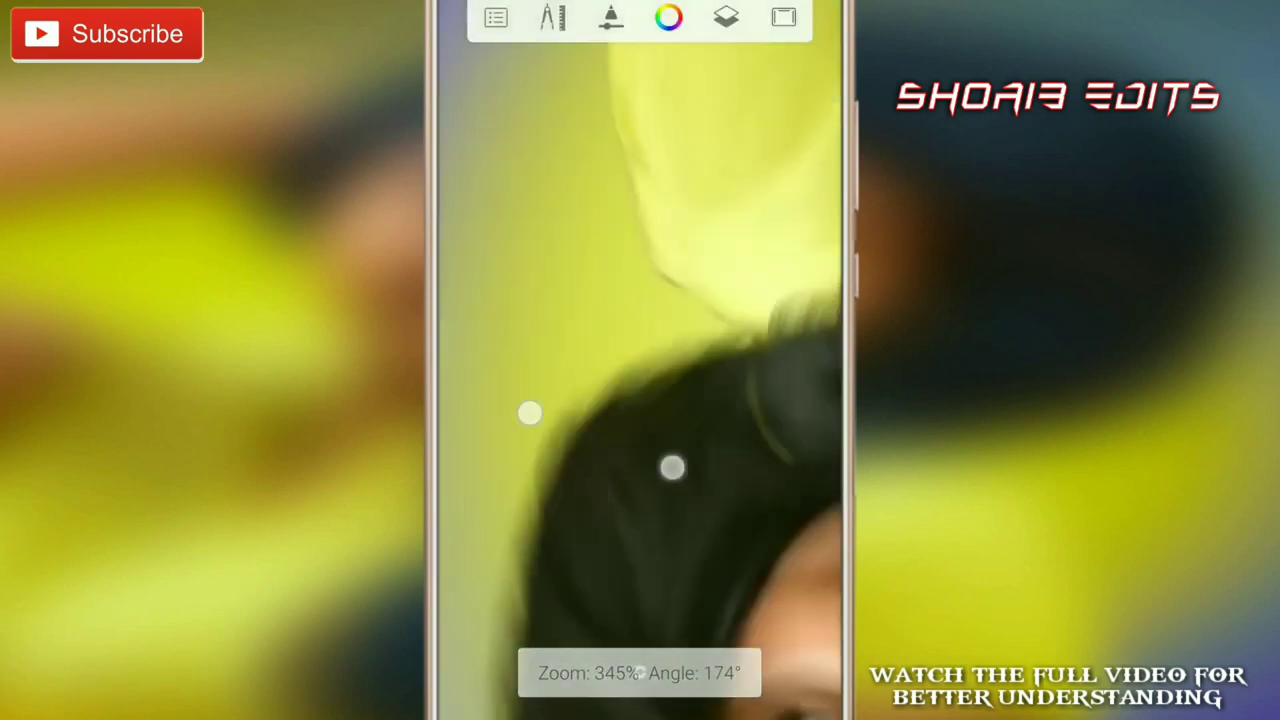
{"action": "scroll", "coordinate": [600, 425], "scroll_direction": "up", "scroll_amount": 2}
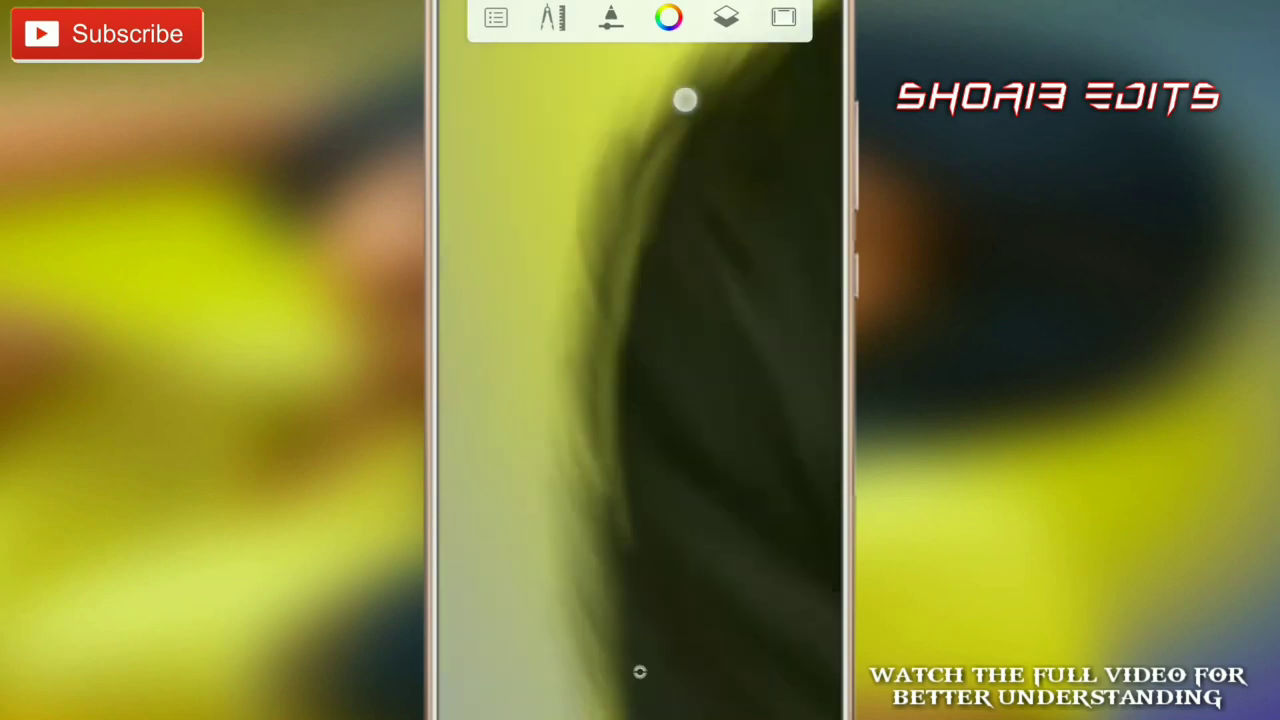
{"action": "scroll", "coordinate": [769, 149], "scroll_direction": "down", "scroll_amount": 2}
{"action": "scroll", "coordinate": [571, 436], "scroll_direction": "down", "scroll_amount": 3}
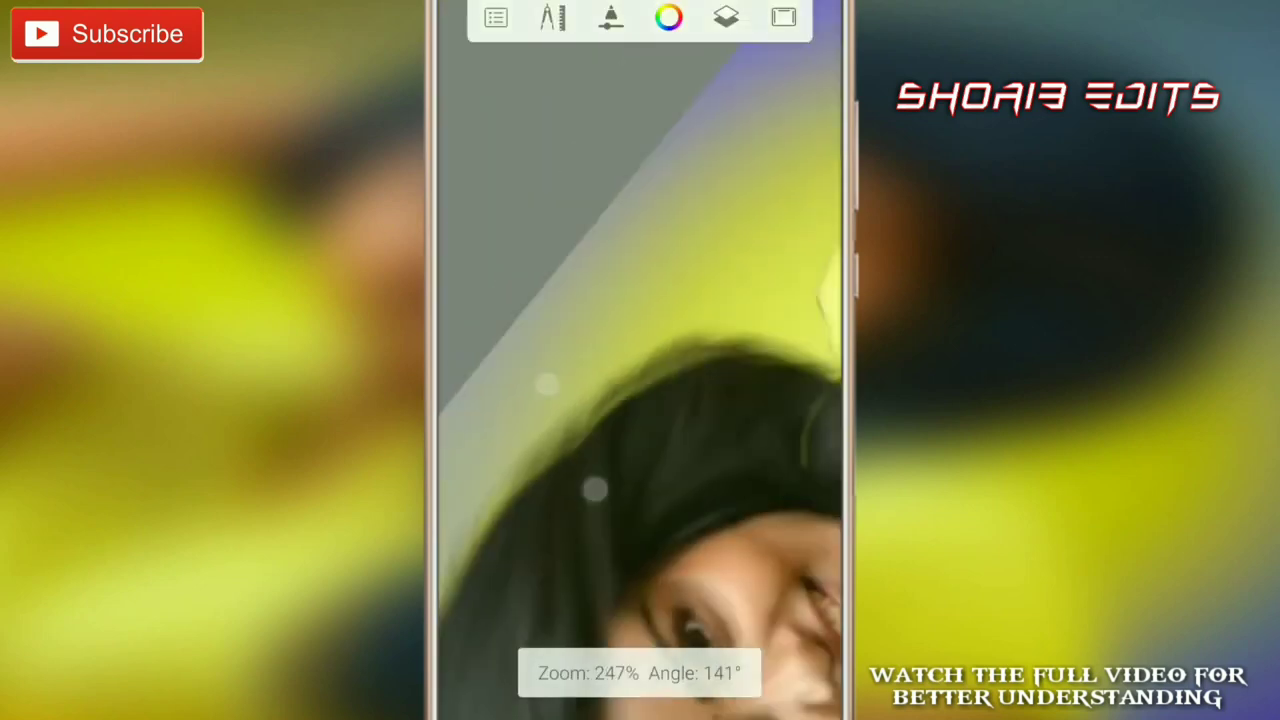
{"action": "scroll", "coordinate": [580, 440], "scroll_direction": "up", "scroll_amount": 3}
{"action": "scroll", "coordinate": [620, 420], "scroll_direction": "down", "scroll_amount": 1}
{"action": "scroll", "coordinate": [640, 450], "scroll_direction": "down", "scroll_amount": 5}
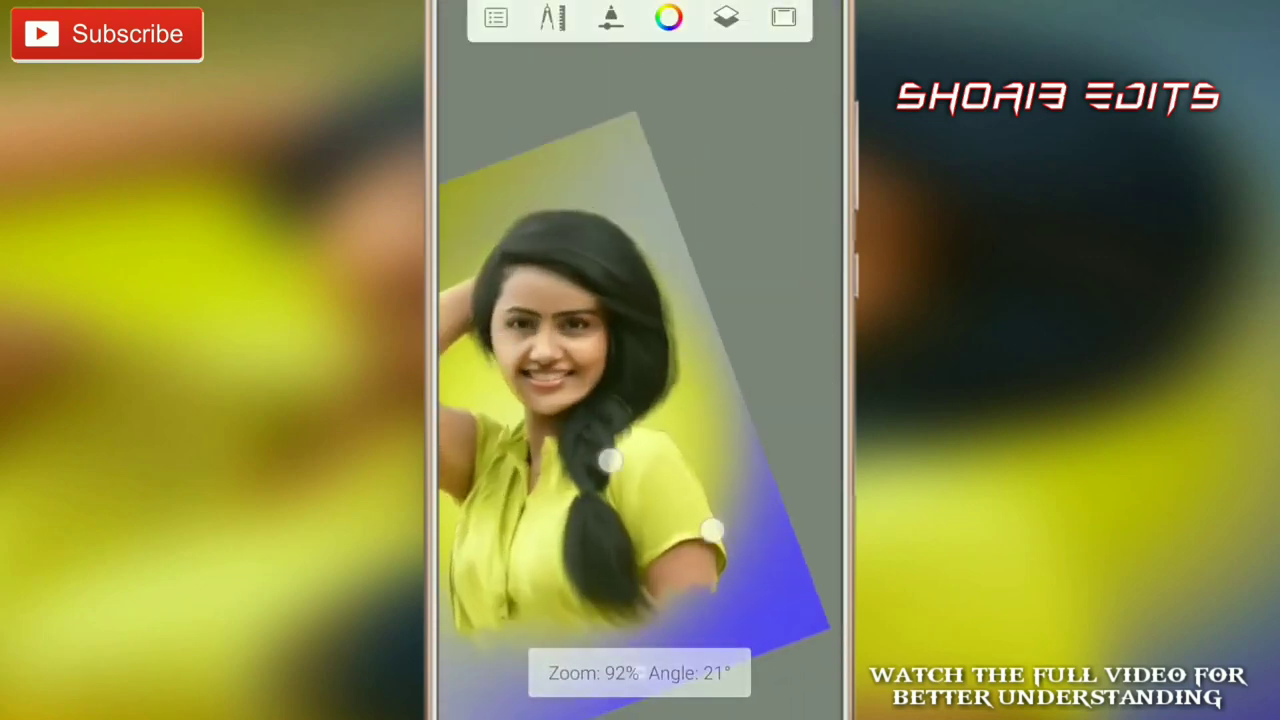
{"action": "scroll", "coordinate": [610, 460], "scroll_direction": "up", "scroll_amount": 5}
{"action": "scroll", "coordinate": [610, 480], "scroll_direction": "down", "scroll_amount": 5}
{"action": "scroll", "coordinate": [620, 450], "scroll_direction": "down", "scroll_amount": 3}
{"action": "scroll", "coordinate": [630, 450], "scroll_direction": "up", "scroll_amount": 1}
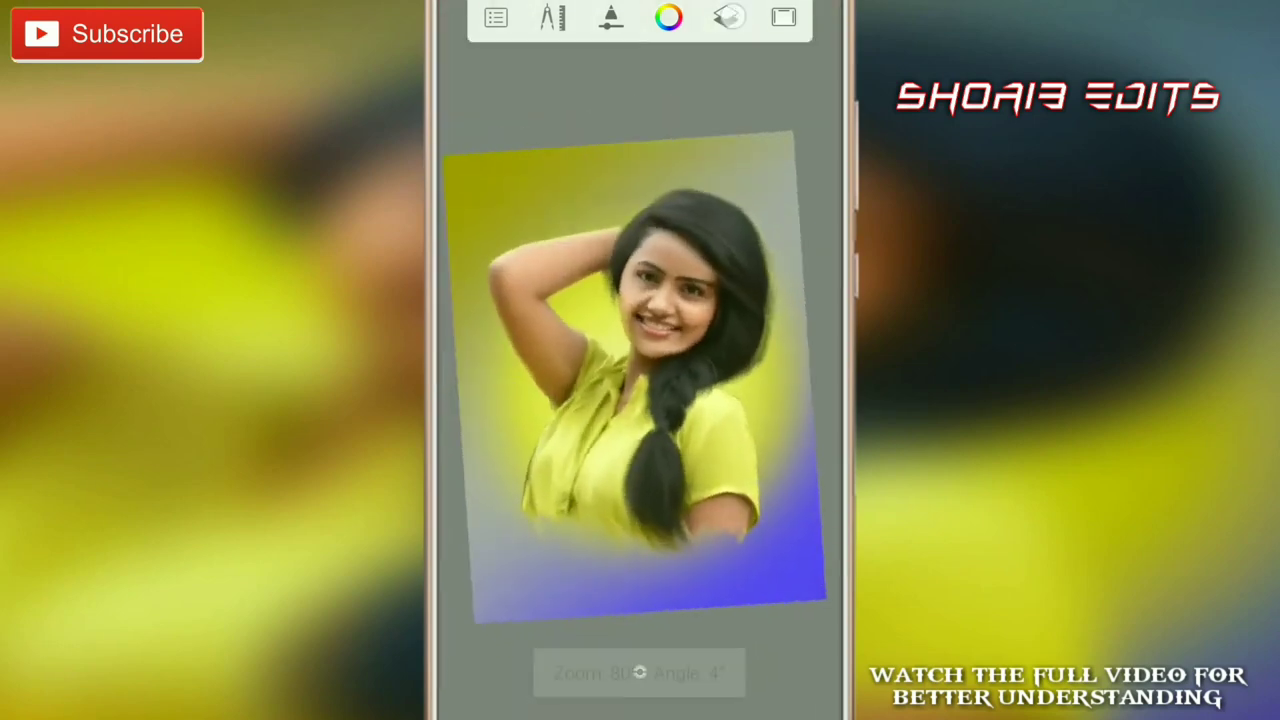
{"action": "left_click", "coordinate": [729, 17]}
{"action": "left_click", "coordinate": [640, 674]}
{"action": "scroll", "coordinate": [594, 484], "scroll_direction": "up", "scroll_amount": 1}
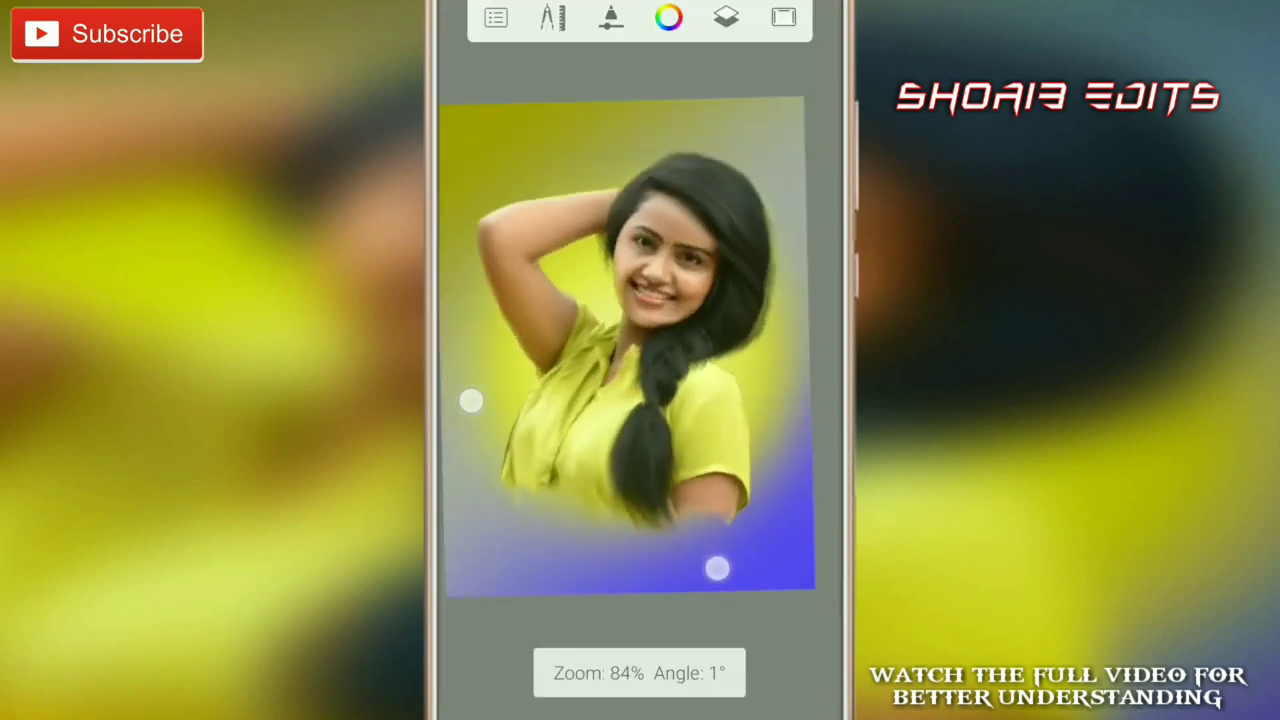
{"action": "left_click_drag", "start_coordinate": [717, 568], "coordinate": [715, 572]}
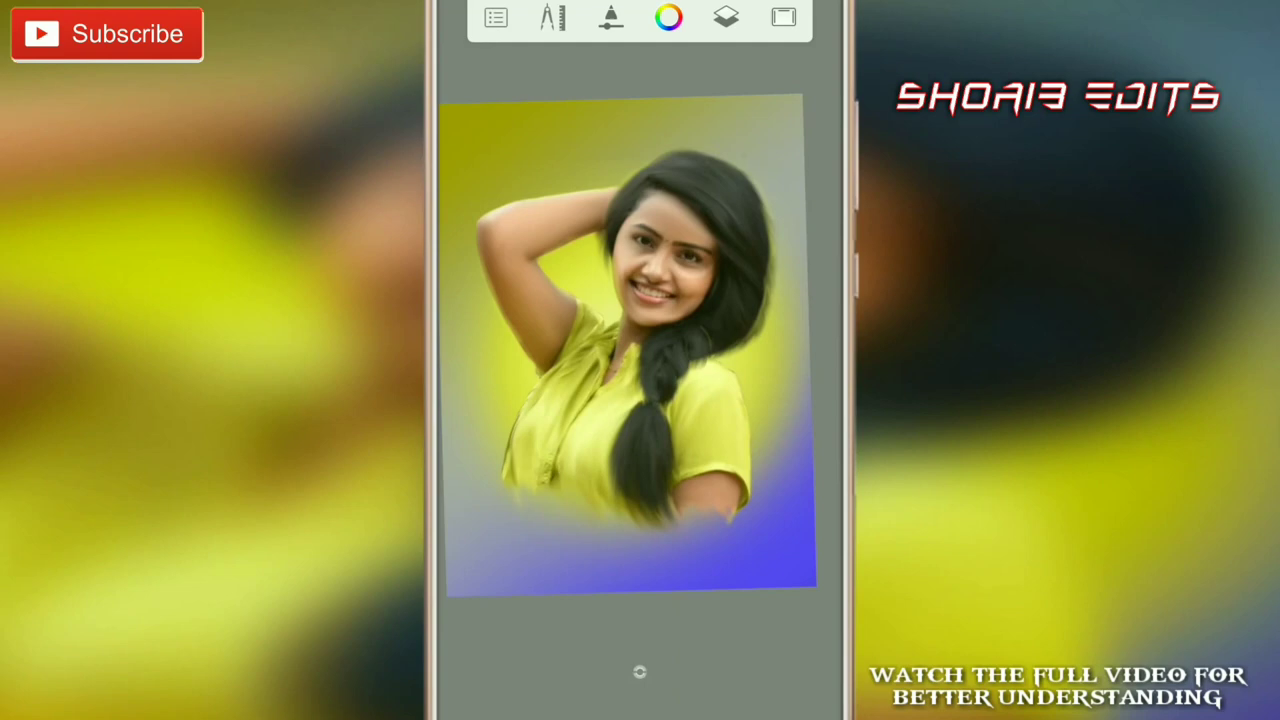
{"action": "left_click_drag", "start_coordinate": [752, 379], "coordinate": [751, 385]}
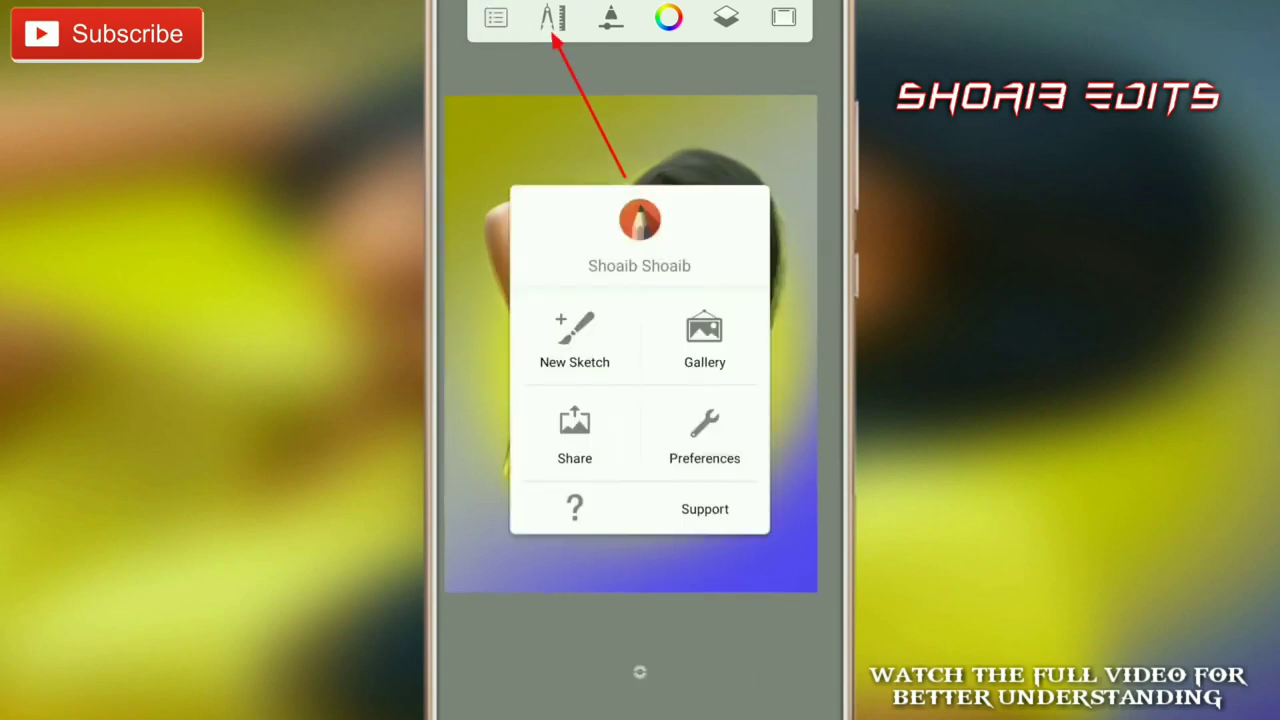
Import the yellow glow picture from the Download album, enlarged and tilted over the lower left
{"action": "left_click", "coordinate": [553, 17]}
{"action": "left_click", "coordinate": [634, 234]}
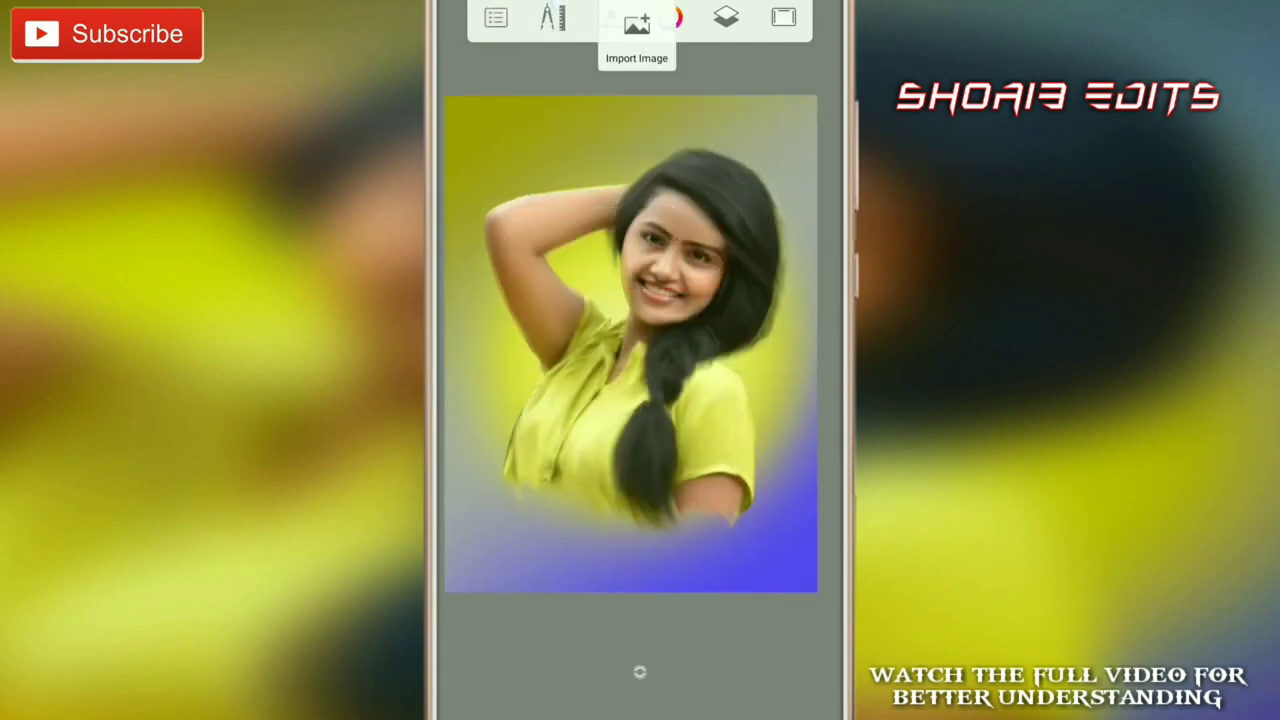
{"action": "left_click", "coordinate": [497, 25]}
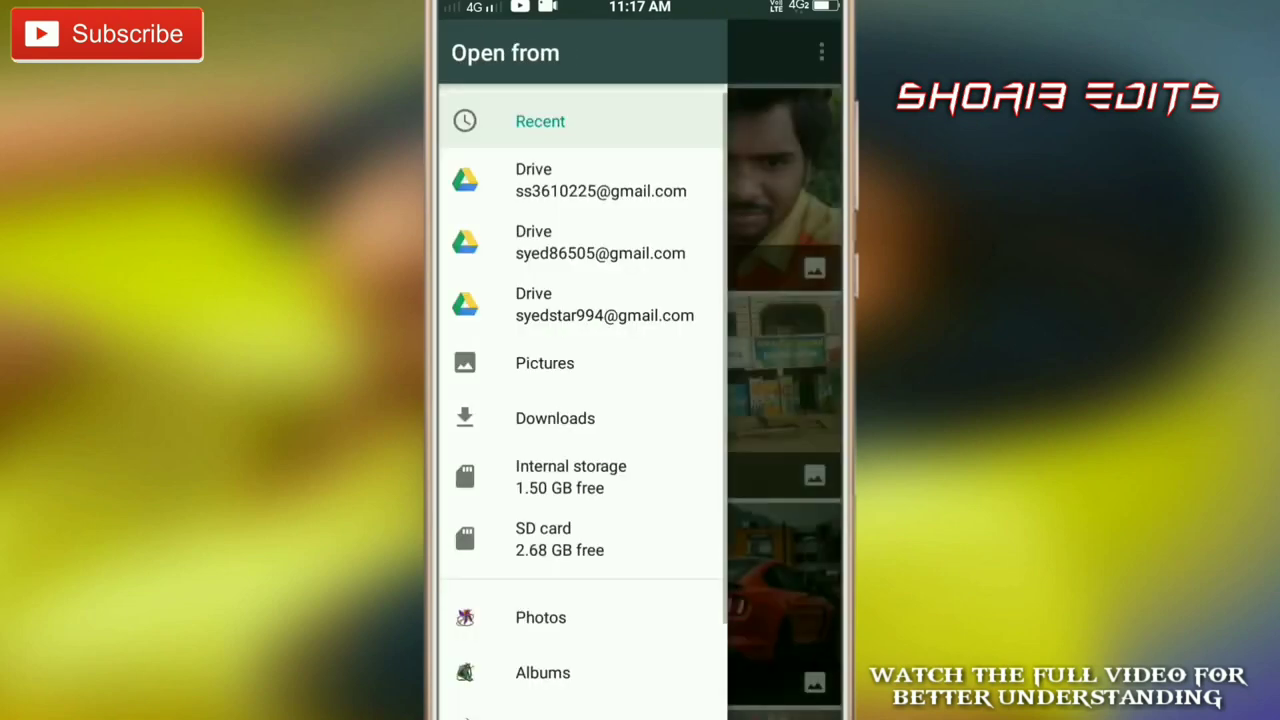
{"action": "left_click", "coordinate": [543, 671]}
{"action": "left_click", "coordinate": [595, 295]}
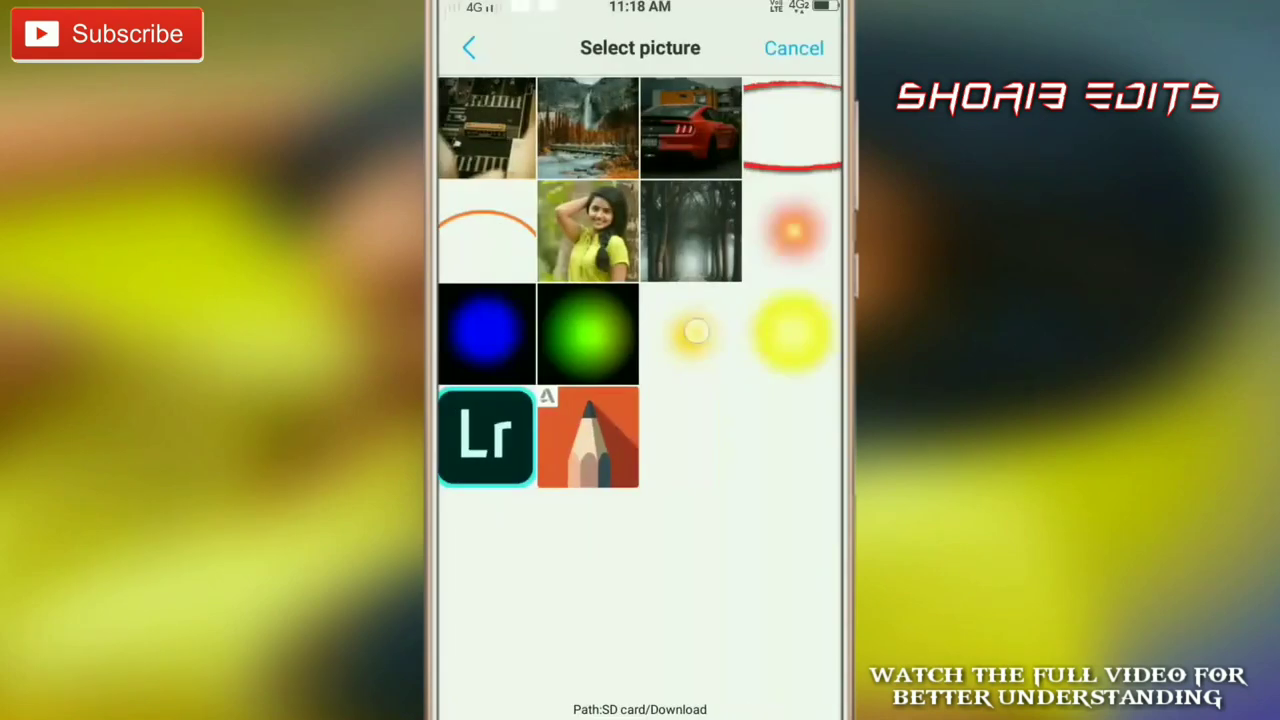
{"action": "left_click", "coordinate": [586, 226]}
{"action": "mouse_move", "coordinate": [743, 460]}
{"action": "left_mouse_down"}
{"action": "mouse_move", "coordinate": [706, 503]}
{"action": "mouse_move", "coordinate": [691, 494]}
{"action": "left_mouse_up"}
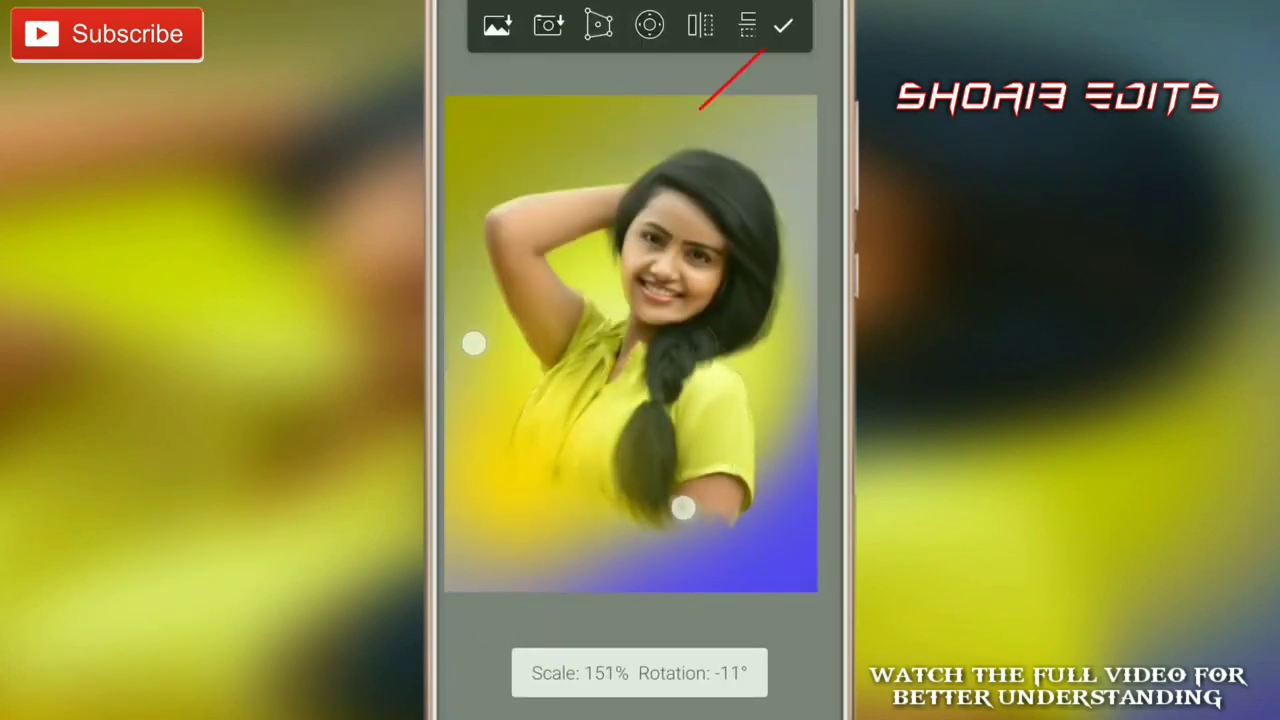
{"action": "left_click", "coordinate": [783, 26]}
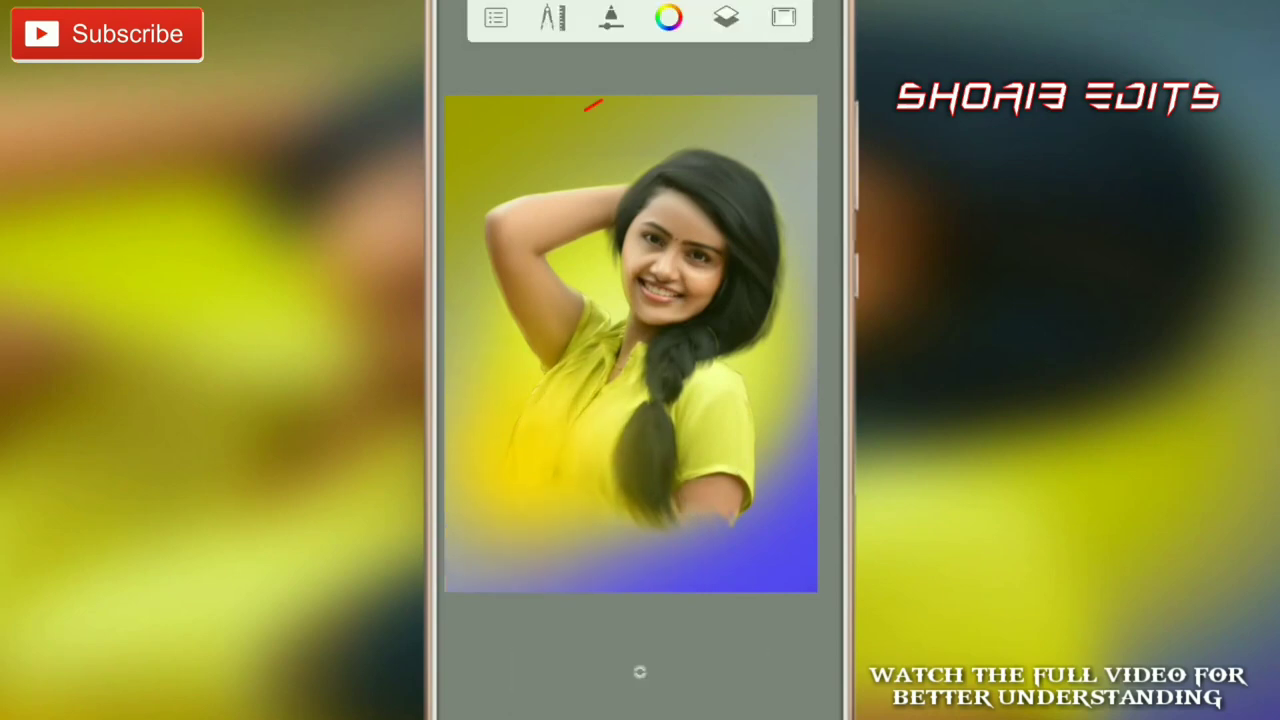
{"action": "left_click", "coordinate": [726, 17]}
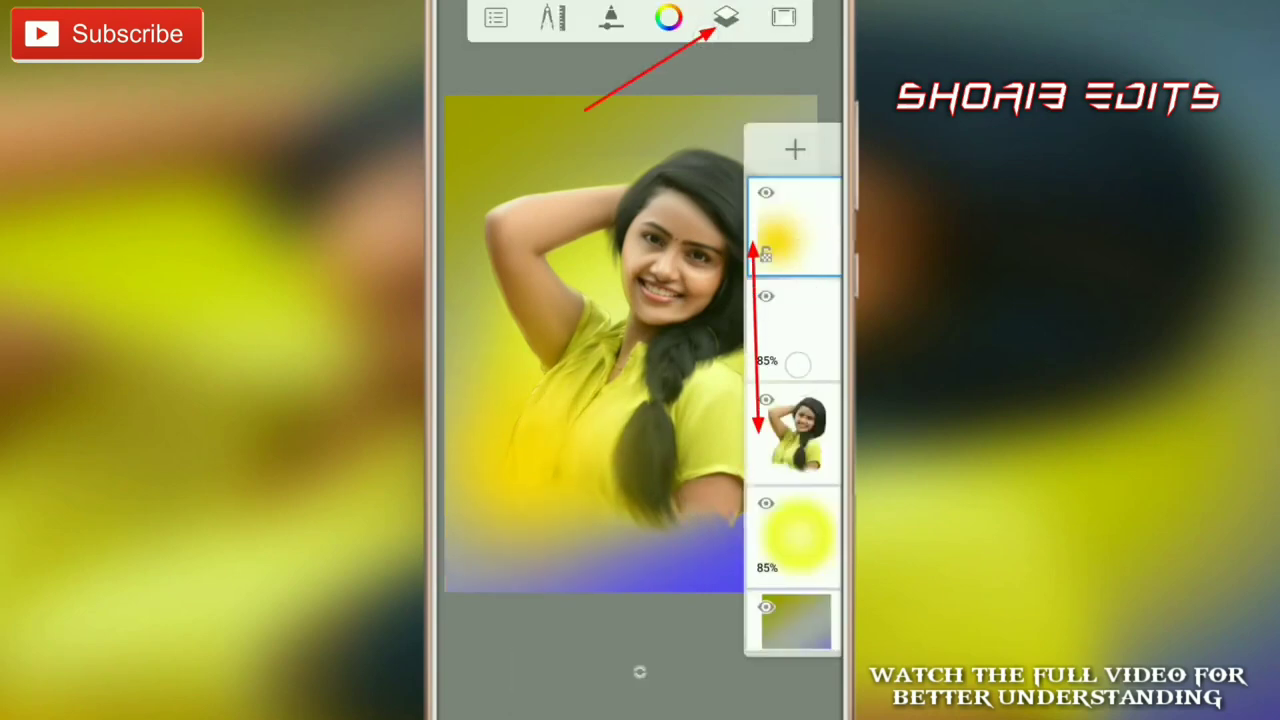
Move the yellow glow layer beneath the portrait layer
{"action": "left_click_drag", "start_coordinate": [766, 230], "coordinate": [766, 430]}
{"action": "scroll", "coordinate": [640, 330], "scroll_direction": "up", "scroll_amount": 2}
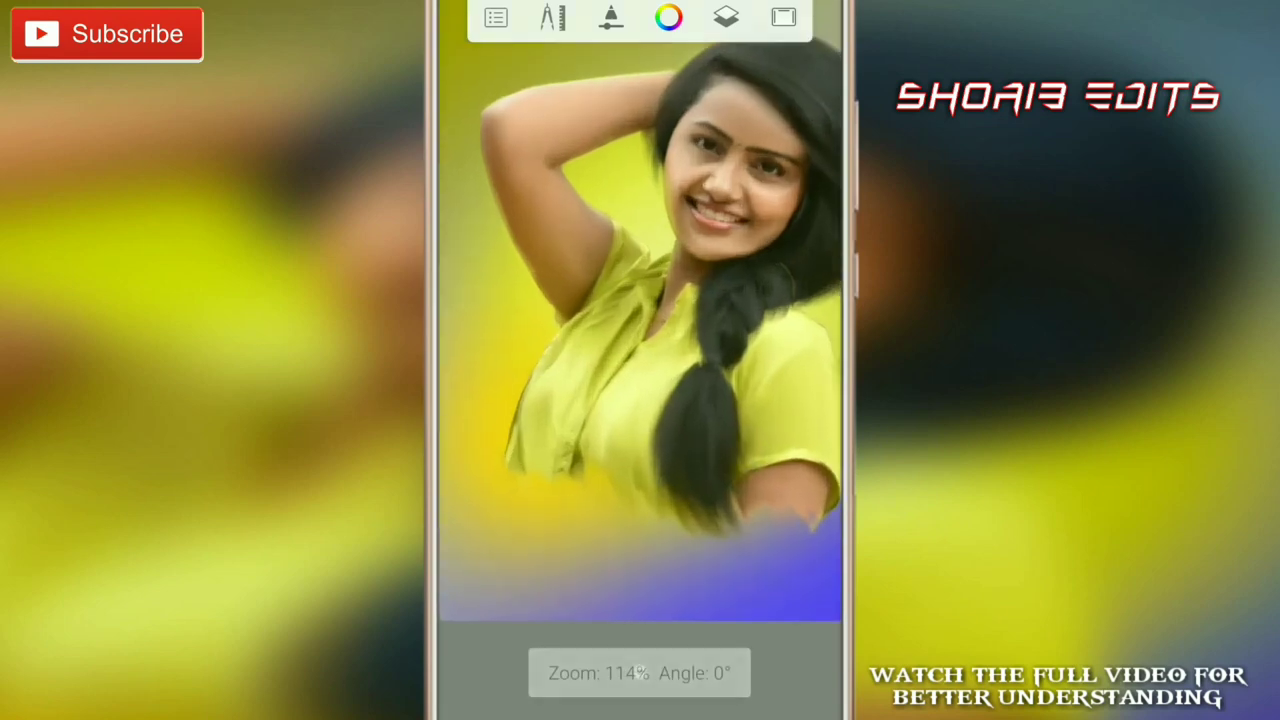
{"action": "left_click", "coordinate": [726, 17]}
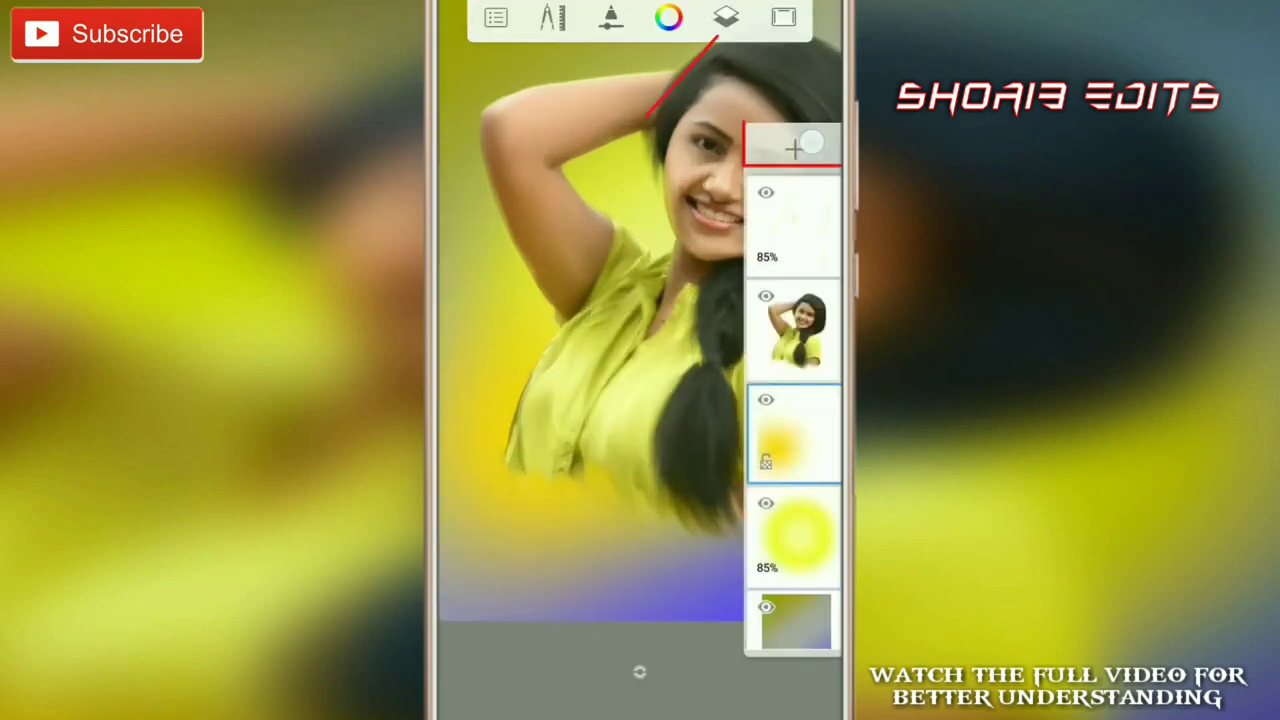
{"action": "left_click_drag", "start_coordinate": [795, 450], "coordinate": [795, 330]}
{"action": "scroll", "coordinate": [590, 350], "scroll_direction": "up", "scroll_amount": 3}
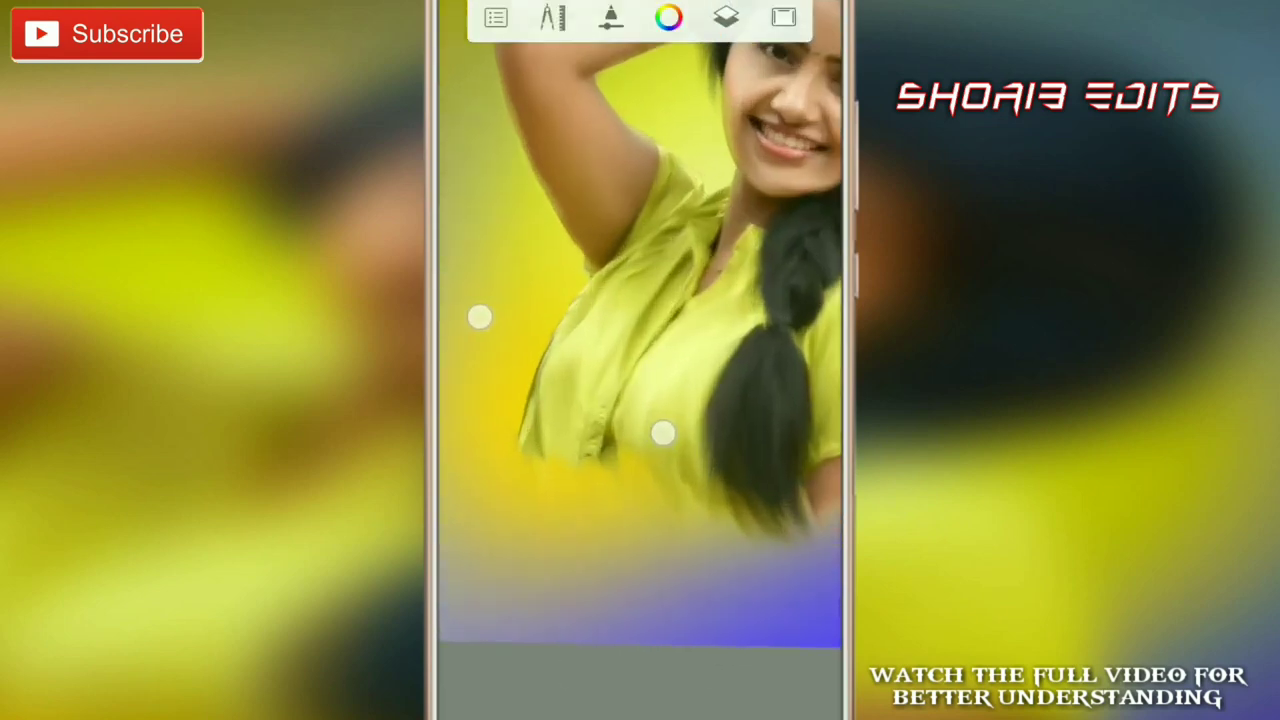
Load yellow as the painting colour and choose a painting brush
{"action": "left_click", "coordinate": [669, 17]}
{"action": "left_click", "coordinate": [640, 675]}
{"action": "scroll", "coordinate": [640, 350], "scroll_direction": "up", "scroll_amount": 2}
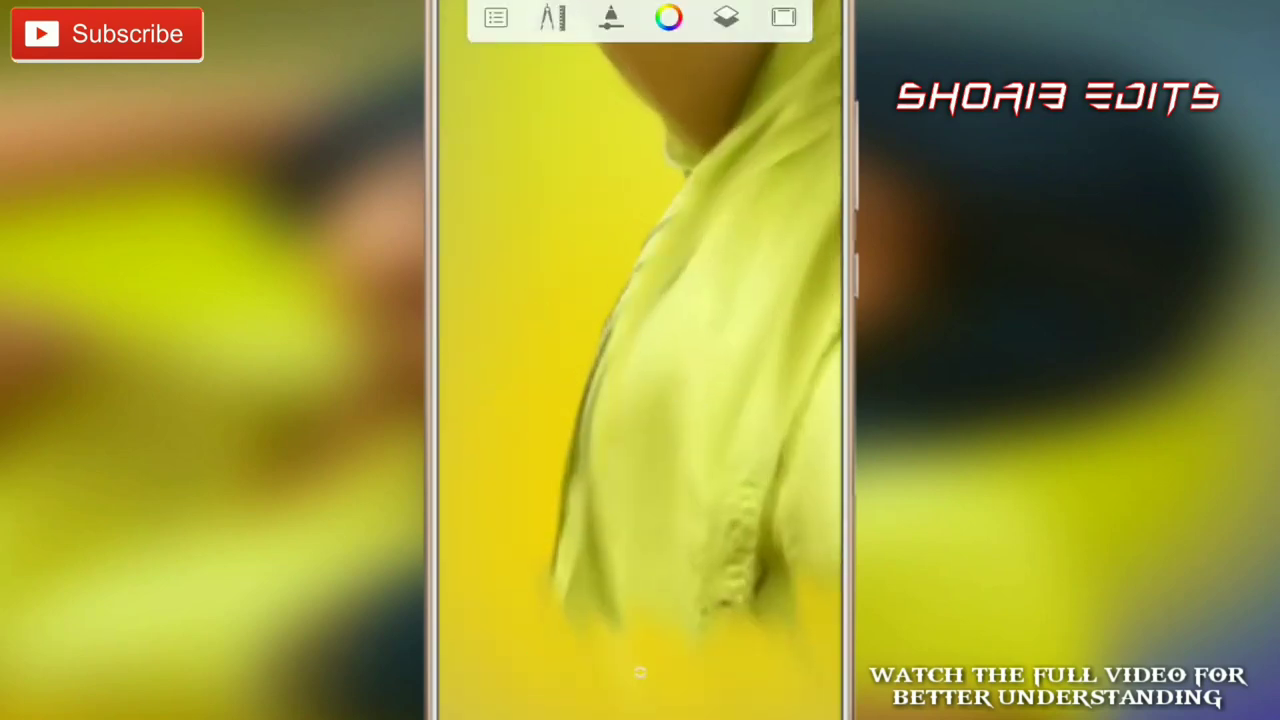
{"action": "left_click", "coordinate": [640, 672]}
{"action": "left_click", "coordinate": [640, 563]}
{"action": "left_click", "coordinate": [640, 410]}
{"action": "left_click", "coordinate": [640, 672]}
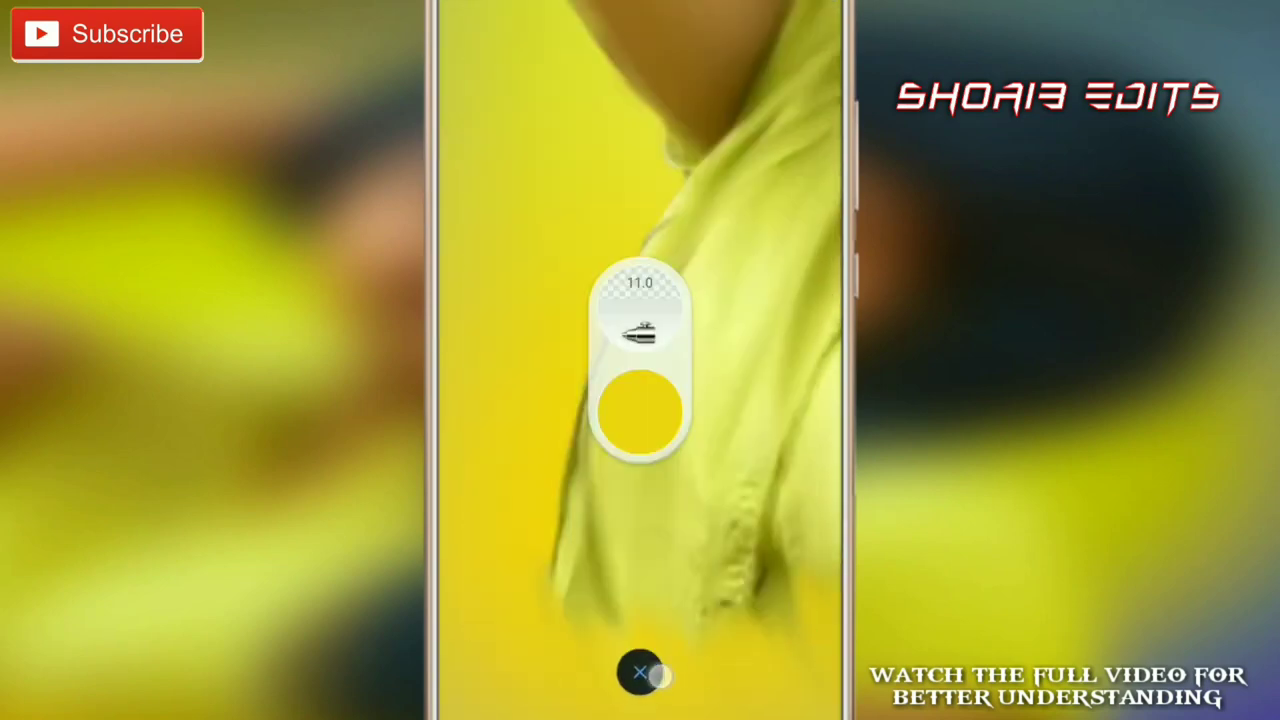
Paint smoothed brush strokes over the shirt and hair
{"action": "scroll", "coordinate": [600, 400], "scroll_direction": "up", "scroll_amount": 2}
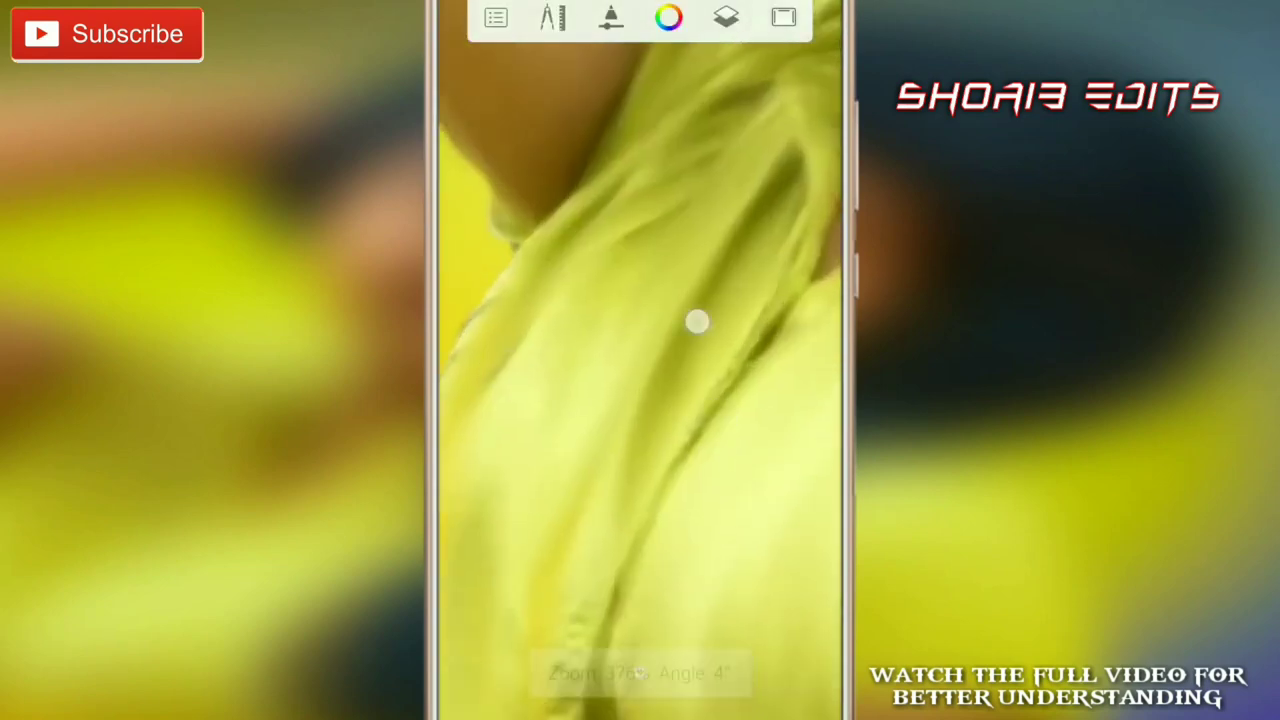
{"action": "scroll", "coordinate": [611, 418], "scroll_direction": "down", "scroll_amount": 1}
{"action": "left_click", "coordinate": [640, 672]}
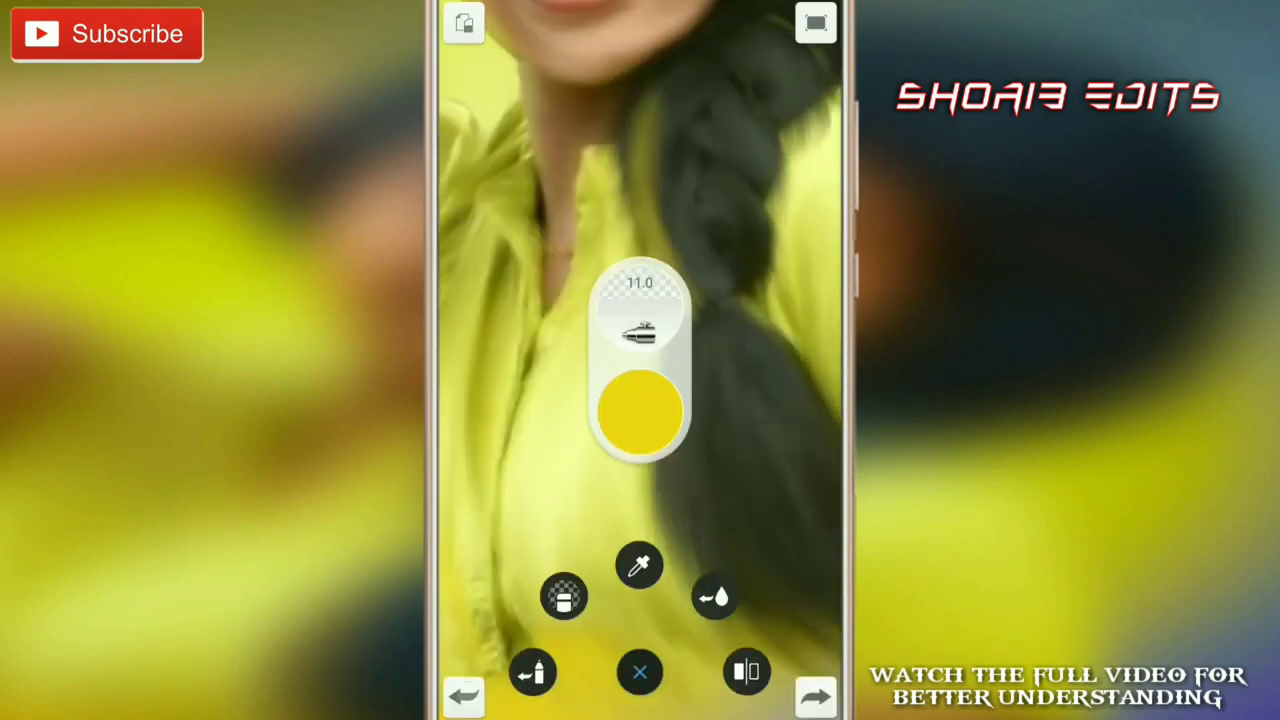
{"action": "scroll", "coordinate": [625, 400], "scroll_direction": "down", "scroll_amount": 3}
{"action": "scroll", "coordinate": [625, 420], "scroll_direction": "up", "scroll_amount": 5}
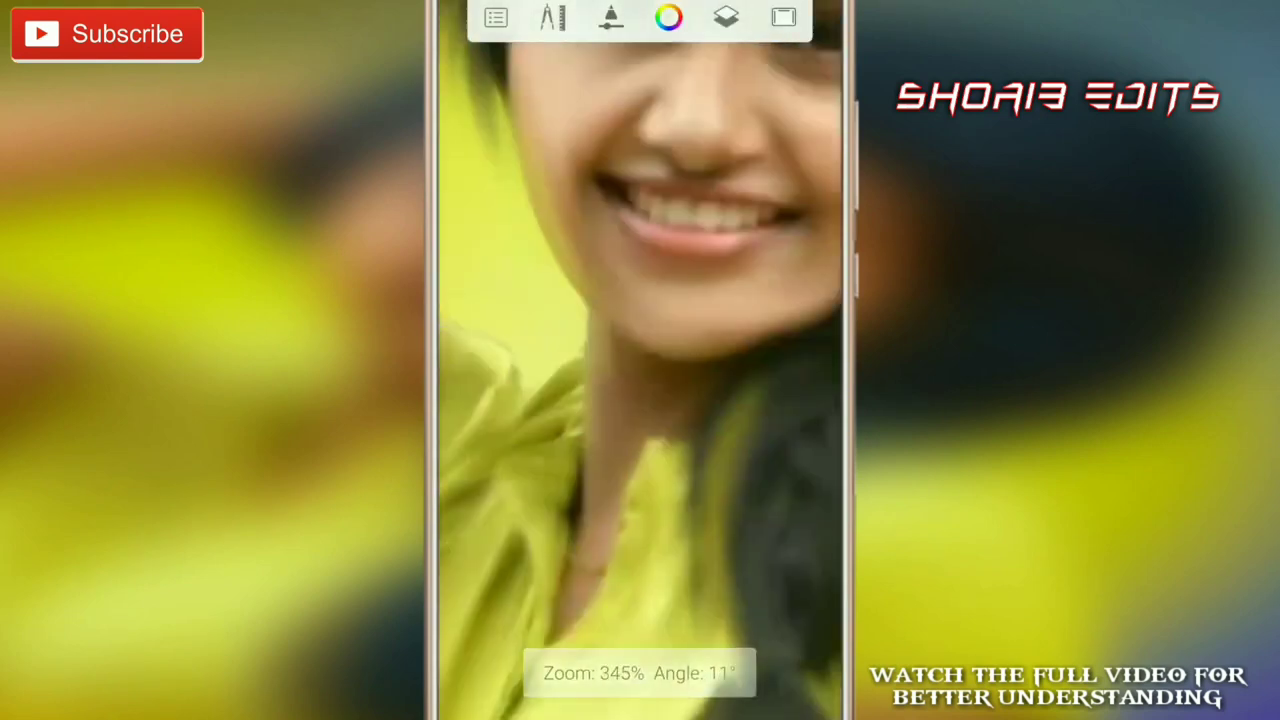
{"action": "scroll", "coordinate": [600, 440], "scroll_direction": "down", "scroll_amount": 2}
{"action": "scroll", "coordinate": [640, 320], "scroll_direction": "down", "scroll_amount": 3}
{"action": "scroll", "coordinate": [666, 332], "scroll_direction": "up", "scroll_amount": 5}
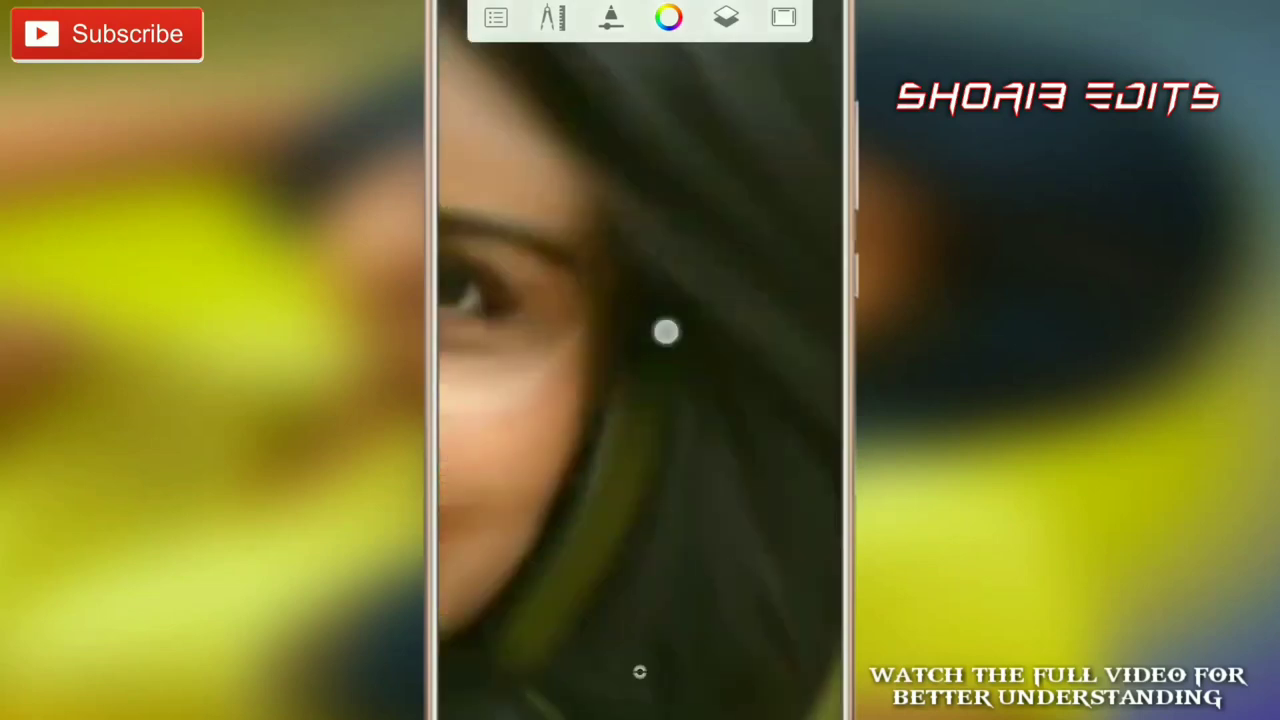
{"action": "scroll", "coordinate": [666, 332], "scroll_direction": "down", "scroll_amount": 3}
{"action": "left_click", "coordinate": [640, 672]}
{"action": "scroll", "coordinate": [600, 380], "scroll_direction": "up", "scroll_amount": 4}
{"action": "scroll", "coordinate": [579, 356], "scroll_direction": "up", "scroll_amount": 1}
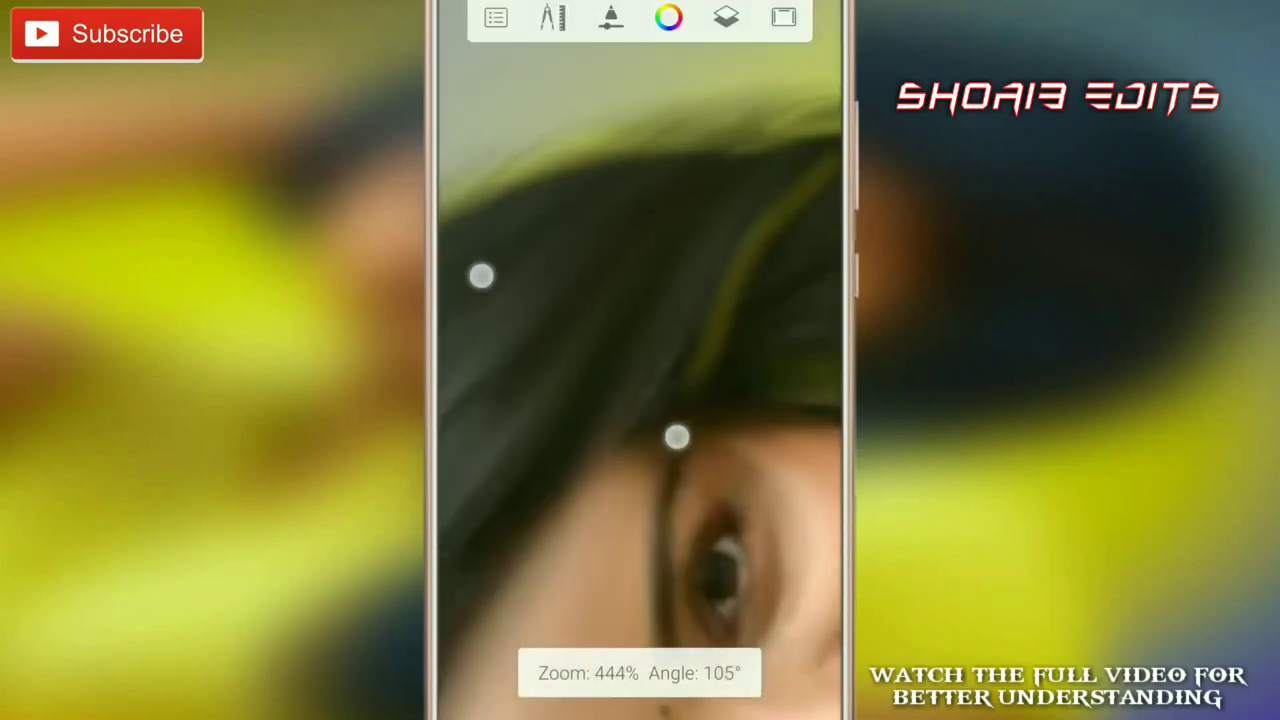
{"action": "scroll", "coordinate": [579, 356], "scroll_direction": "down", "scroll_amount": 4}
{"action": "scroll", "coordinate": [543, 323], "scroll_direction": "down", "scroll_amount": 1}
{"action": "scroll", "coordinate": [620, 470], "scroll_direction": "up", "scroll_amount": 2}
{"action": "scroll", "coordinate": [617, 457], "scroll_direction": "down", "scroll_amount": 1}
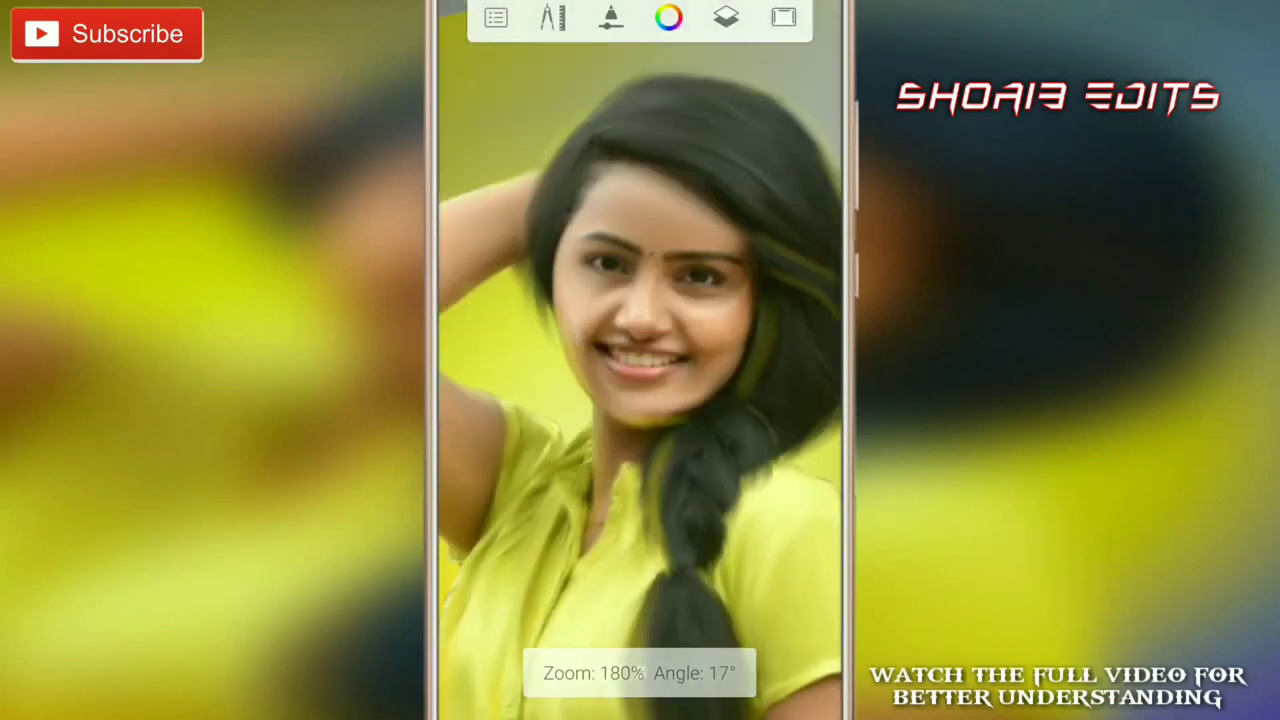
{"action": "scroll", "coordinate": [648, 446], "scroll_direction": "up", "scroll_amount": 1}
{"action": "scroll", "coordinate": [640, 440], "scroll_direction": "up", "scroll_amount": 1}
{"action": "scroll", "coordinate": [640, 400], "scroll_direction": "down", "scroll_amount": 3}
Import the signature image from the PicsArt album onto the canvas
{"action": "left_click", "coordinate": [726, 17]}
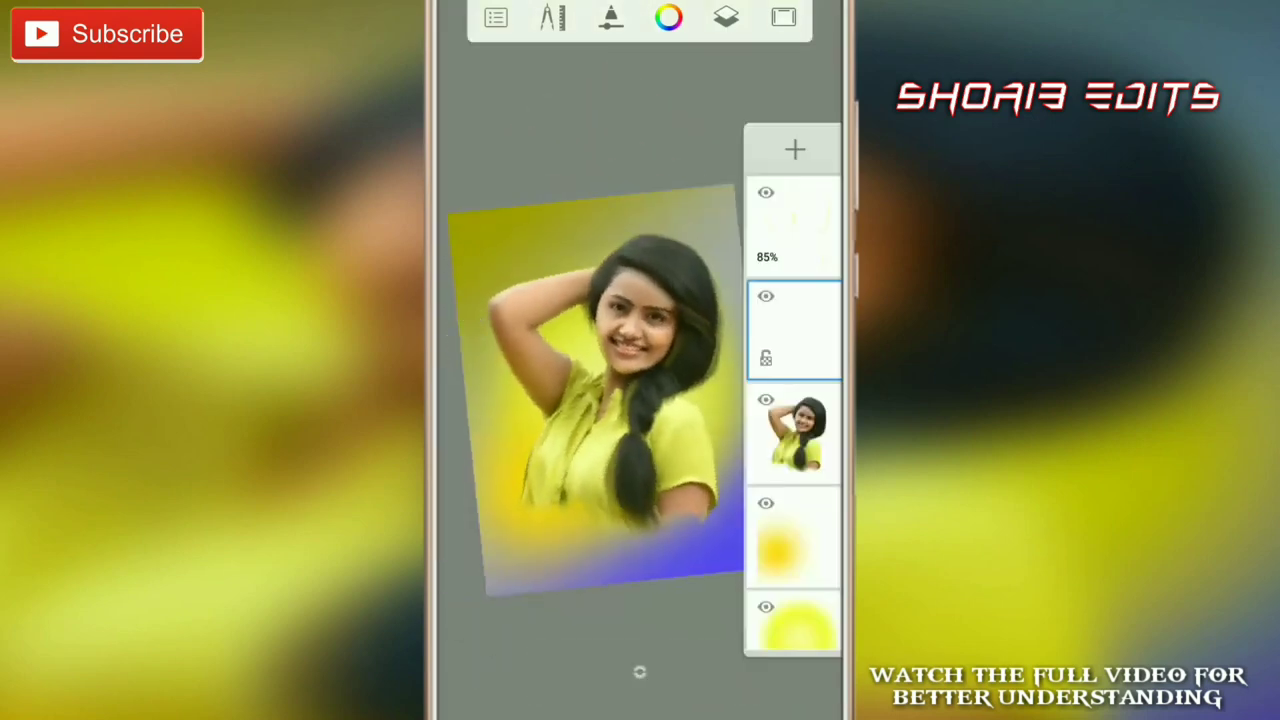
{"action": "left_click", "coordinate": [661, 541]}
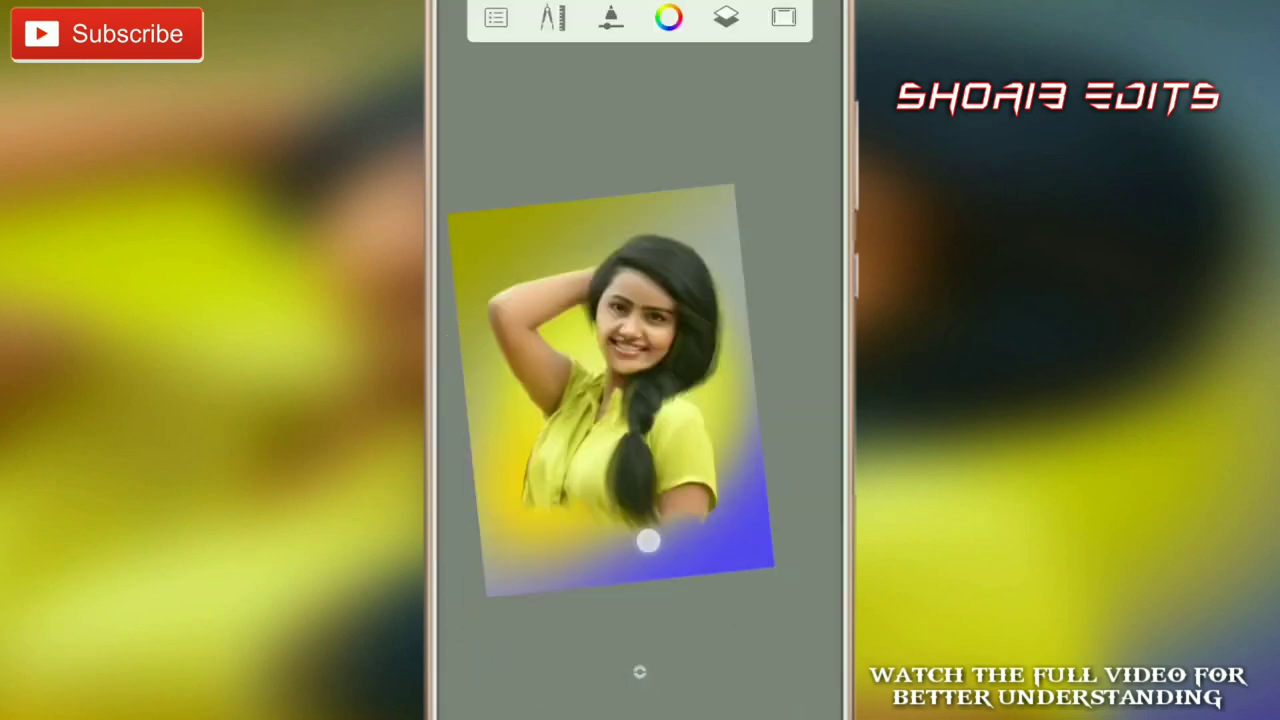
{"action": "scroll", "coordinate": [649, 537], "scroll_direction": "up", "scroll_amount": 2}
{"action": "scroll", "coordinate": [751, 523], "scroll_direction": "up", "scroll_amount": 1}
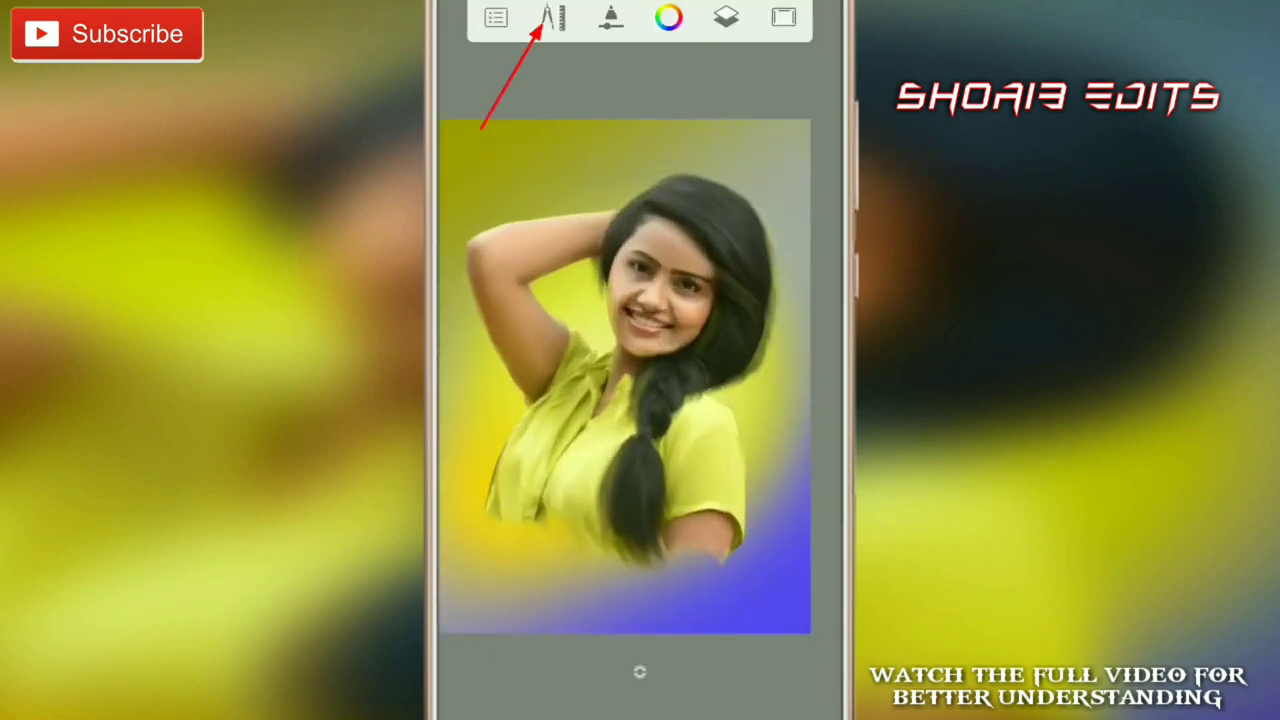
{"action": "left_click", "coordinate": [553, 17]}
{"action": "left_click", "coordinate": [634, 240]}
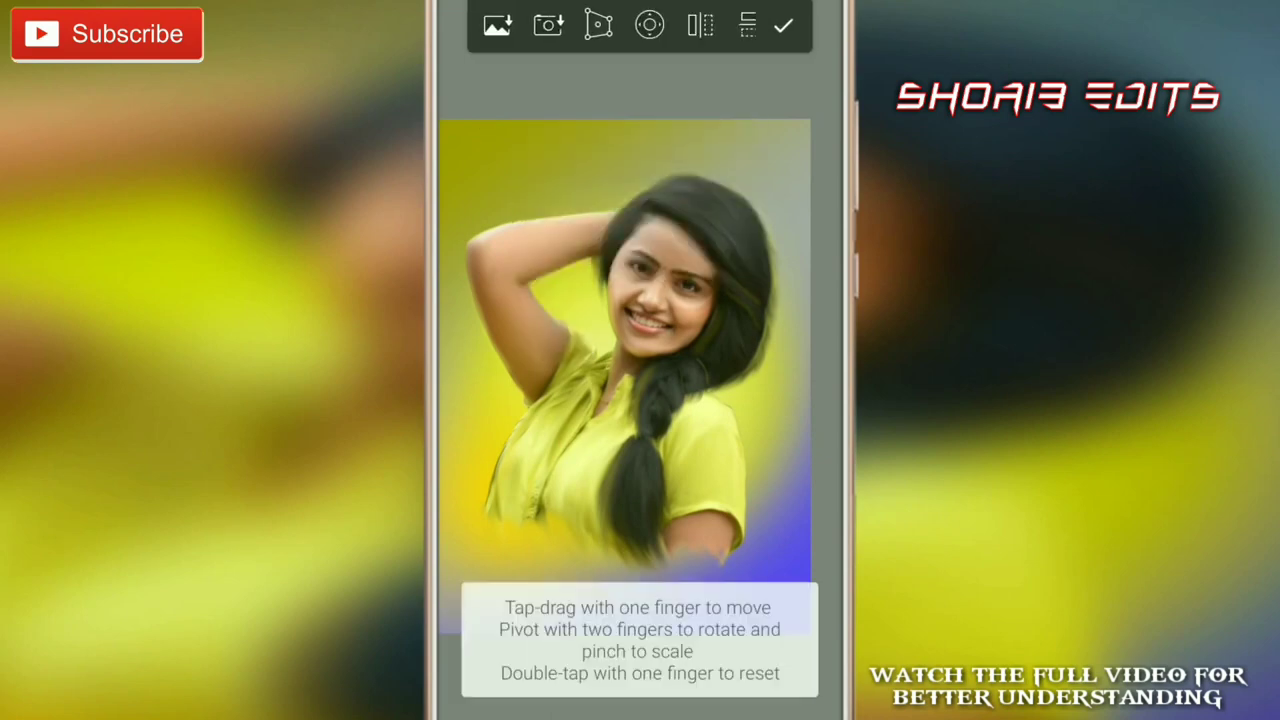
{"action": "left_click", "coordinate": [497, 25]}
{"action": "left_click", "coordinate": [540, 671]}
{"action": "scroll", "coordinate": [754, 451], "scroll_direction": "down", "scroll_amount": 5}
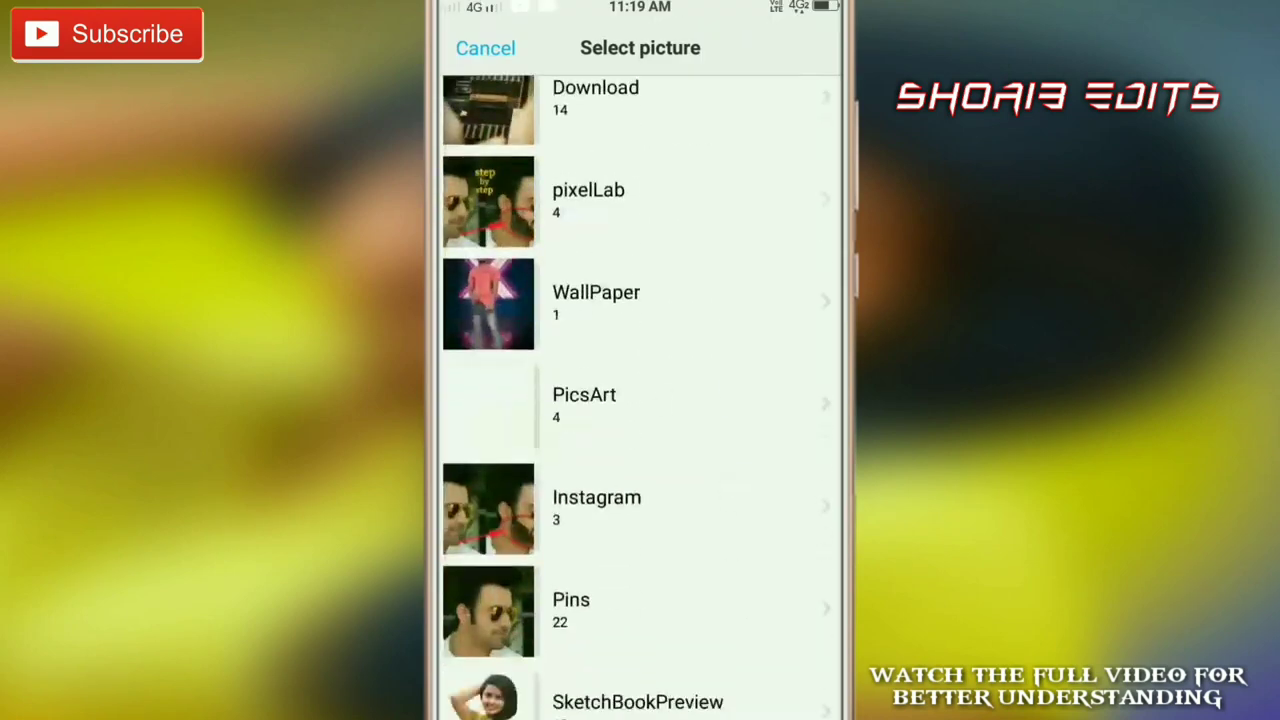
{"action": "left_click", "coordinate": [584, 400]}
{"action": "left_click", "coordinate": [789, 129]}
Shrink and tilt the signature into the lower-right corner and confirm its placement
{"action": "mouse_move", "coordinate": [793, 465]}
{"action": "left_mouse_down"}
{"action": "mouse_move", "coordinate": [763, 514]}
{"action": "mouse_move", "coordinate": [797, 570]}
{"action": "left_mouse_up"}
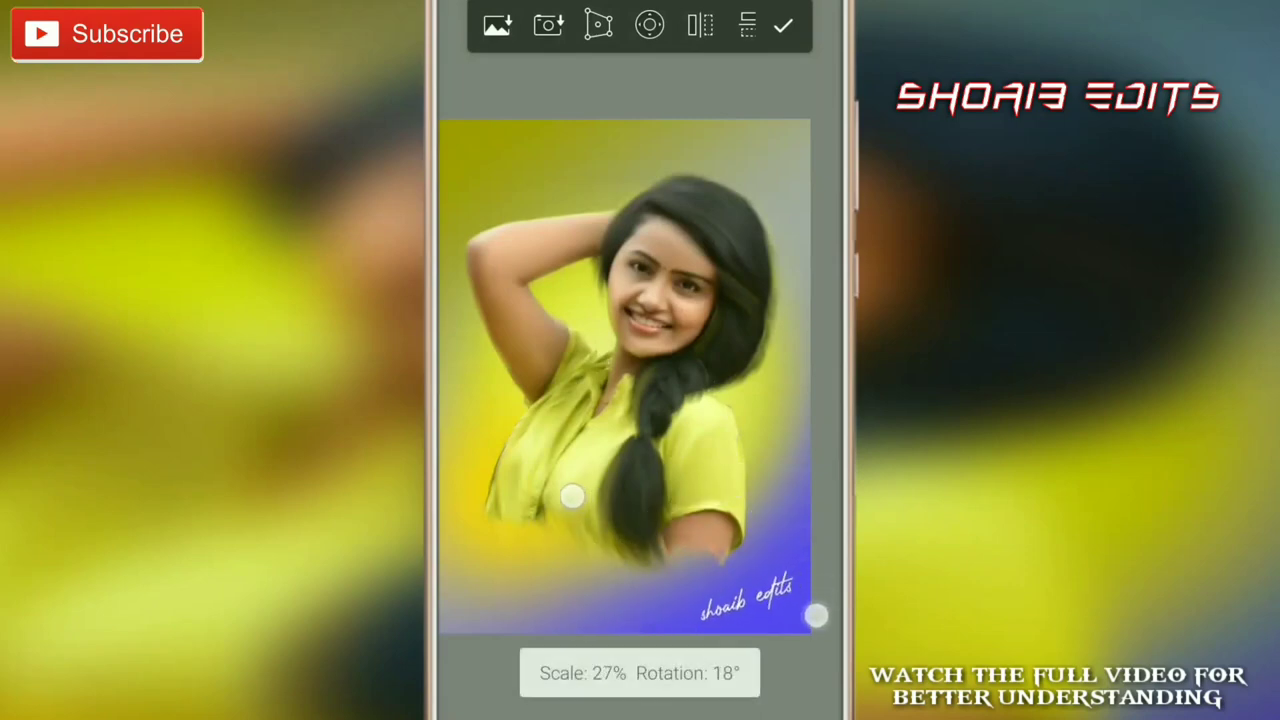
{"action": "left_click_drag", "start_coordinate": [819, 617], "coordinate": [805, 608]}
{"action": "left_click", "coordinate": [783, 26]}
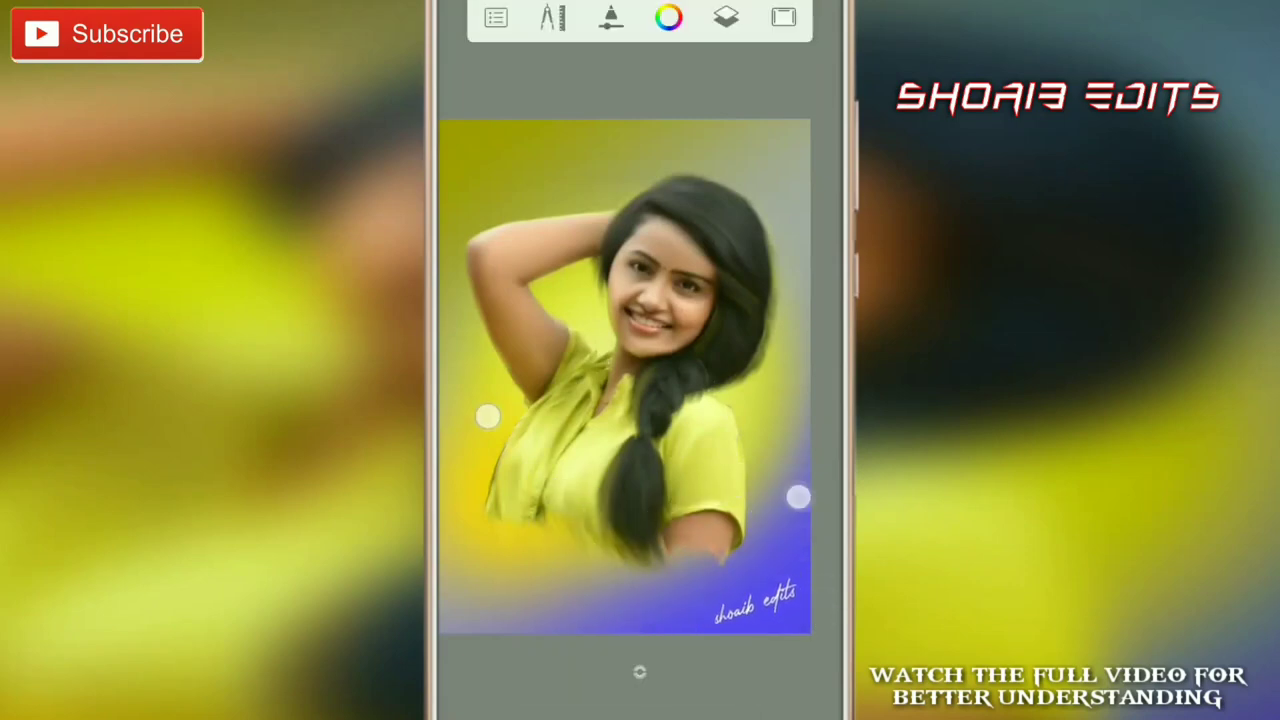
{"action": "left_click_drag", "start_coordinate": [797, 494], "coordinate": [826, 509]}
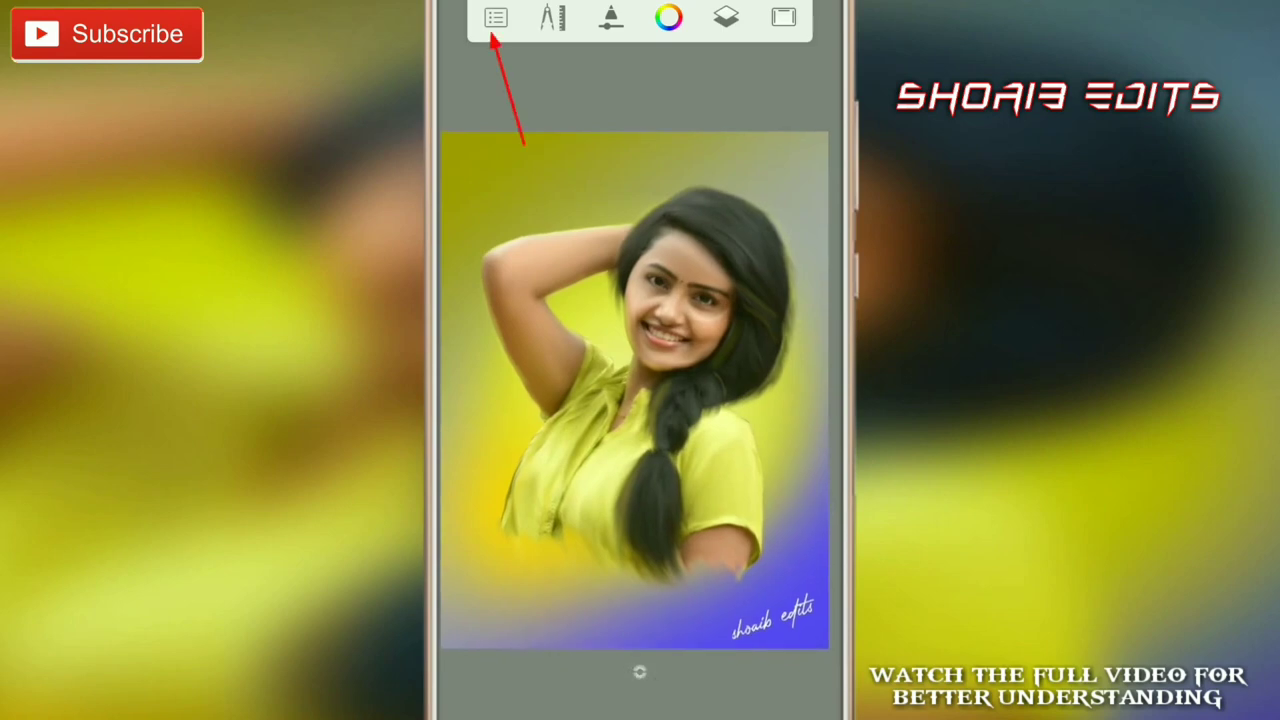
Share the painting through Share > Others to Lightroom with Add to Lr
{"action": "left_click", "coordinate": [496, 17]}
{"action": "left_click", "coordinate": [574, 435]}
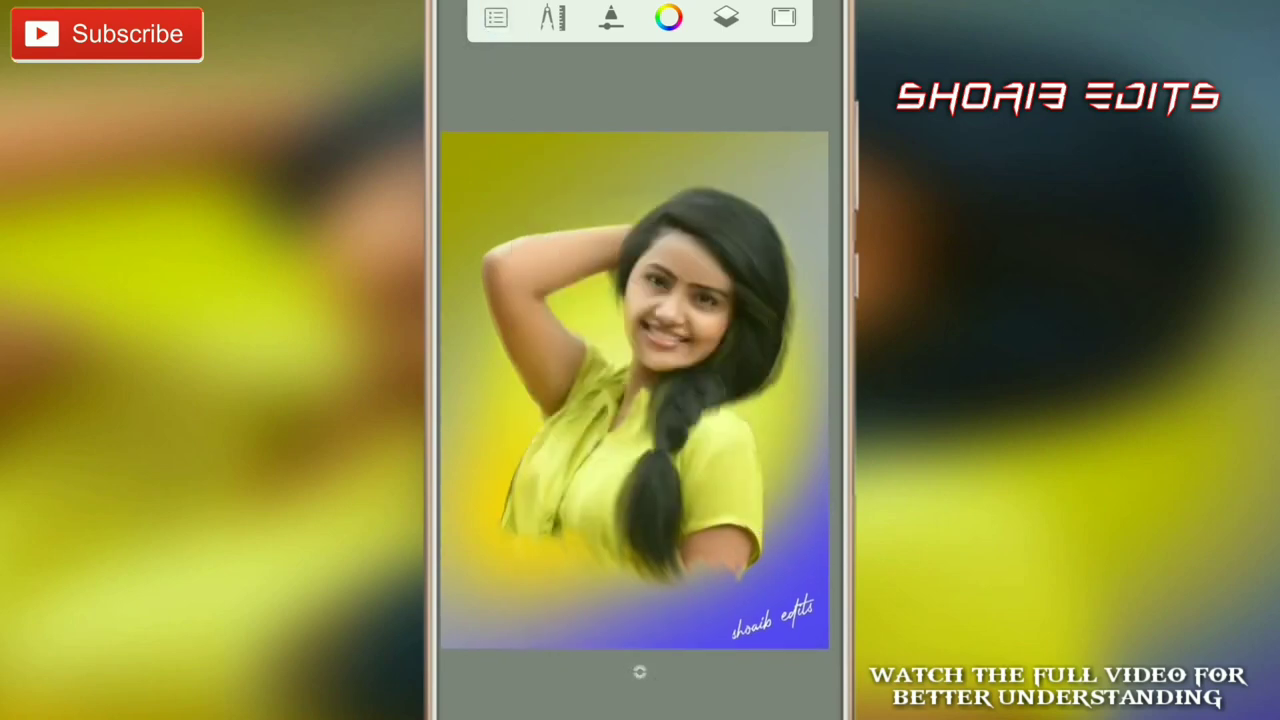
{"action": "left_click", "coordinate": [607, 415]}
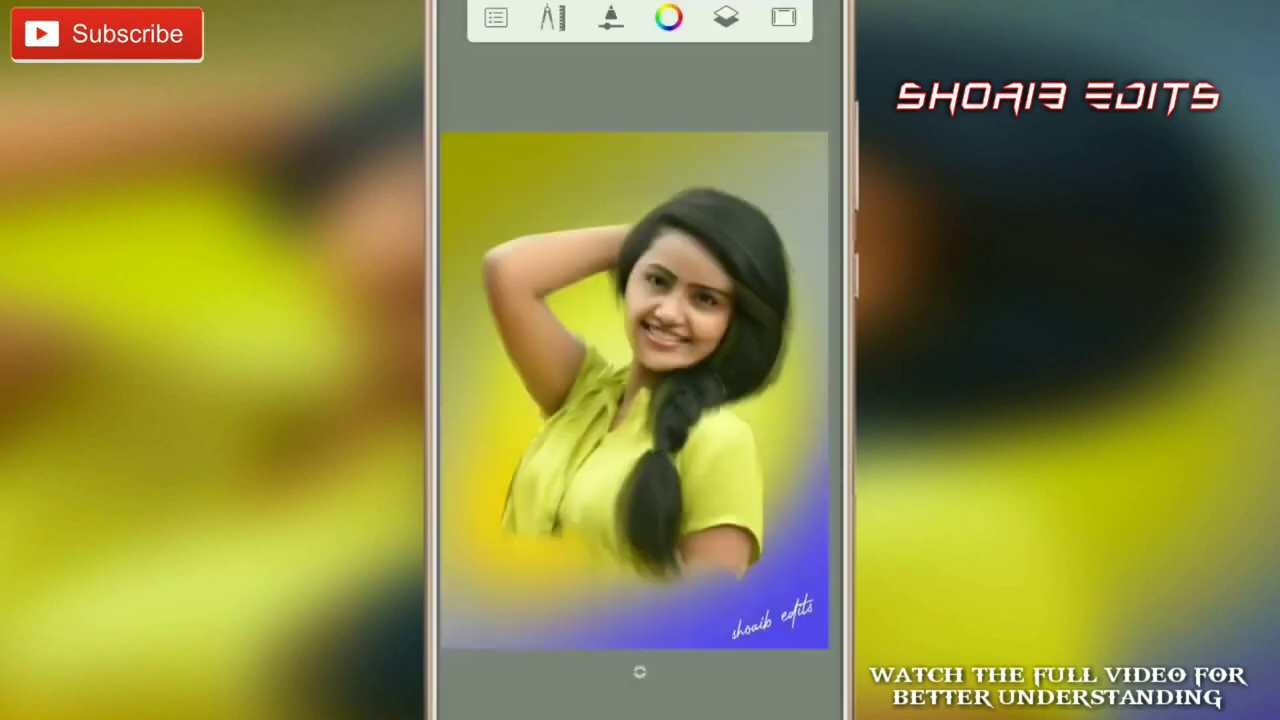
{"action": "scroll", "coordinate": [689, 300], "scroll_direction": "down", "scroll_amount": 5}
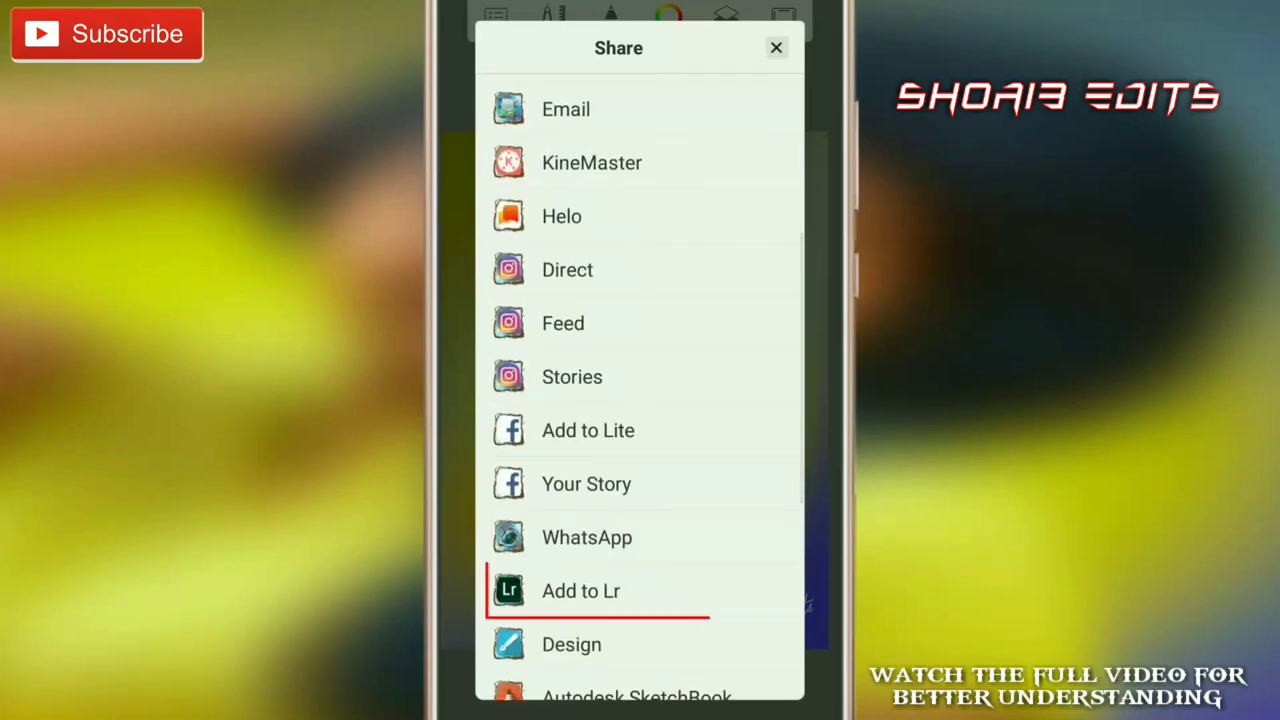
{"action": "left_click", "coordinate": [660, 590]}
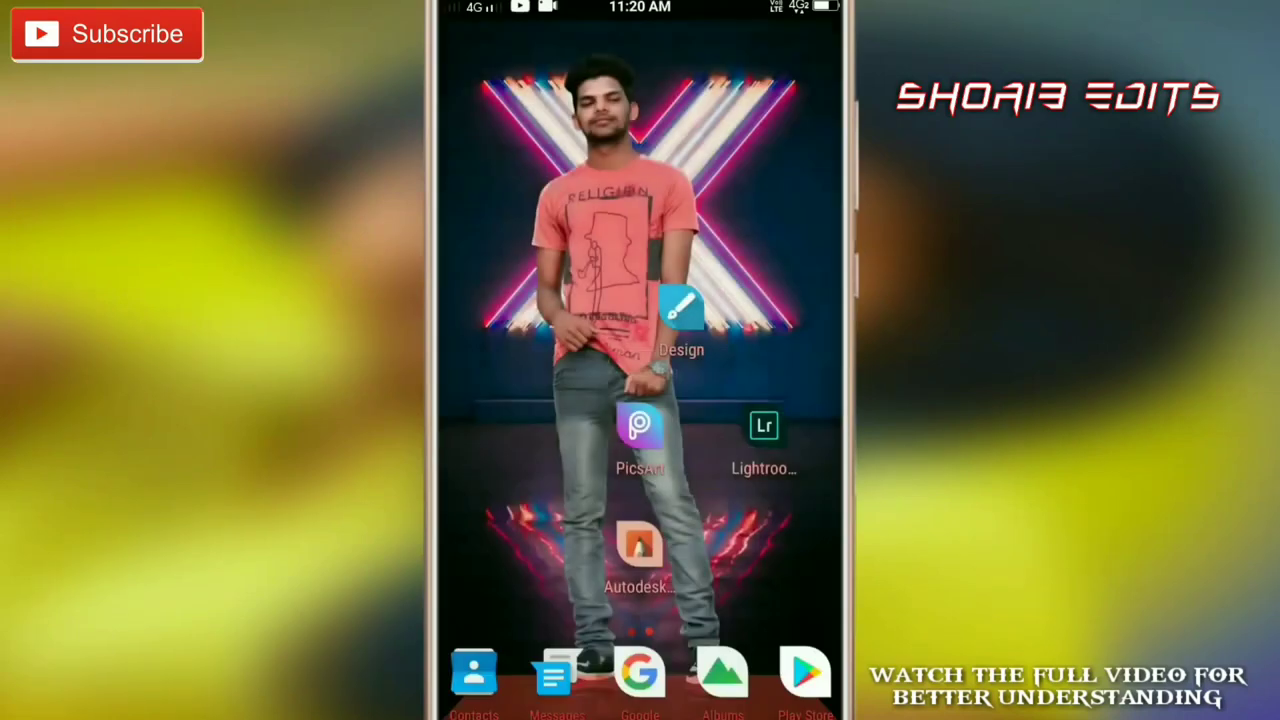
Launch Lightroom and open the imported painting from All Photos
{"action": "left_click", "coordinate": [764, 426]}
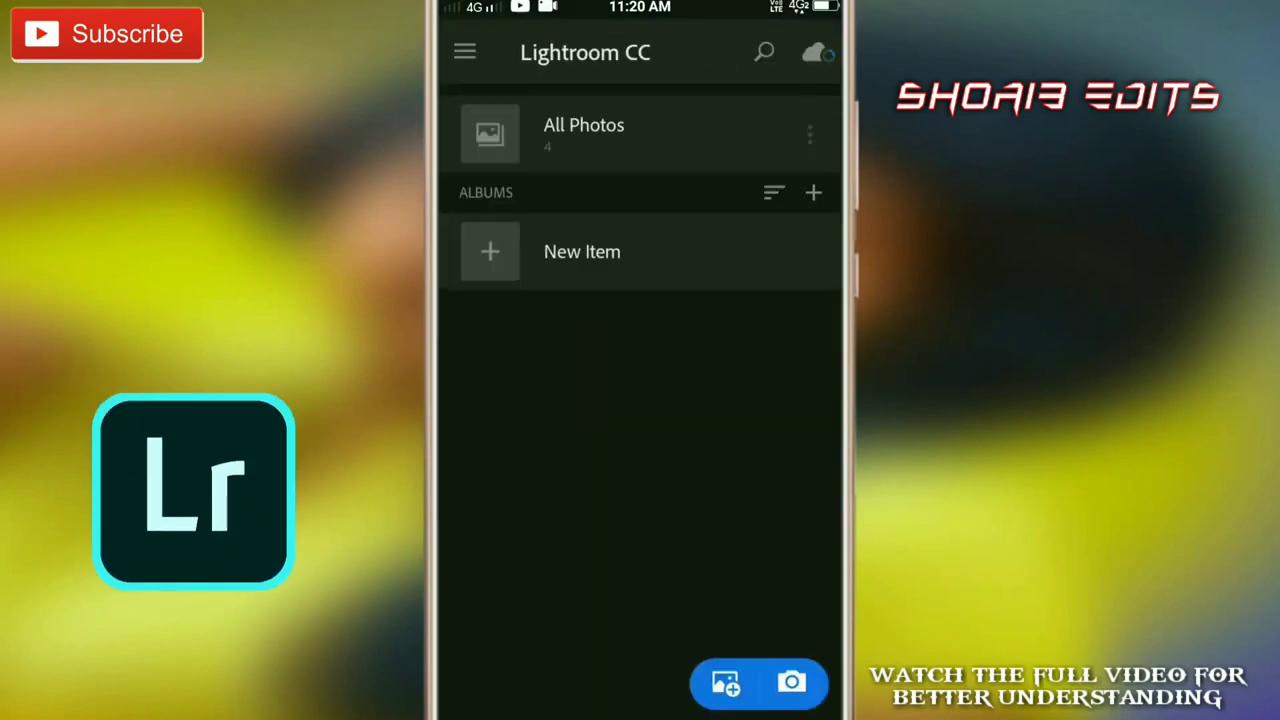
{"action": "left_click", "coordinate": [586, 130]}
{"action": "left_click", "coordinate": [503, 197]}
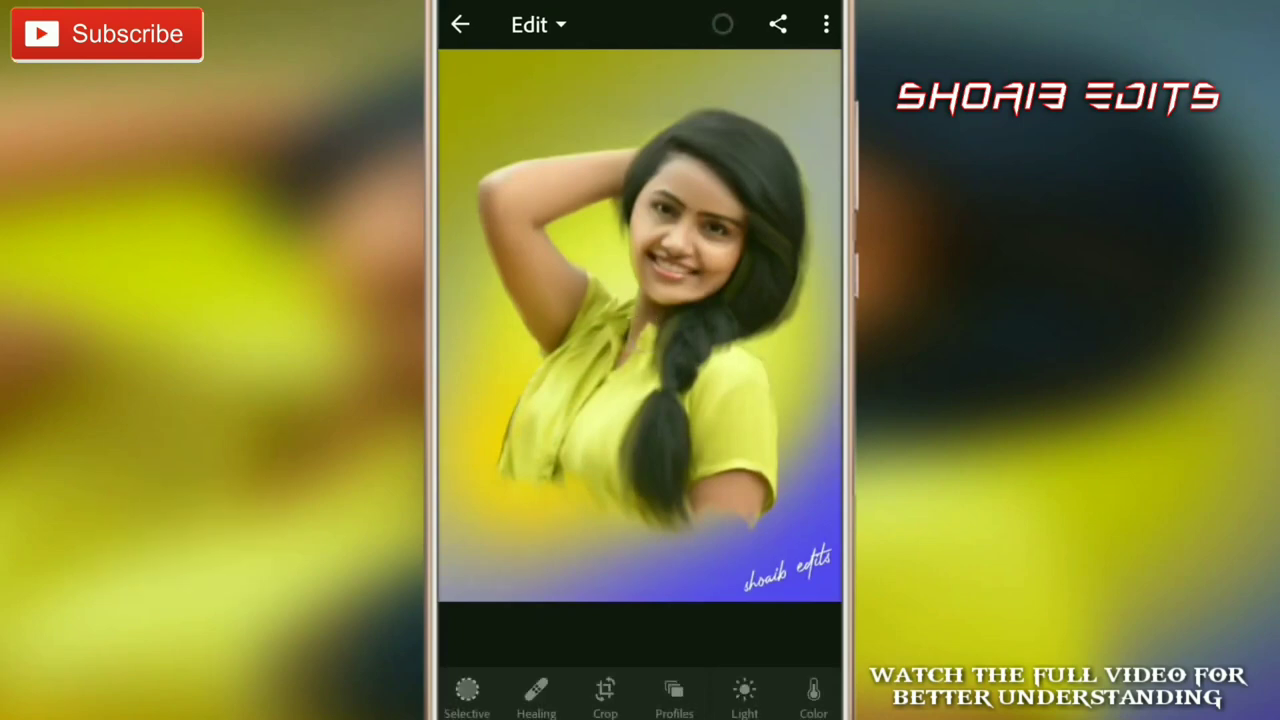
Apply the Artistic 04 profile from the Artistic group and confirm it
{"action": "left_click", "coordinate": [674, 690]}
{"action": "left_click_drag", "start_coordinate": [800, 660], "coordinate": [626, 606]}
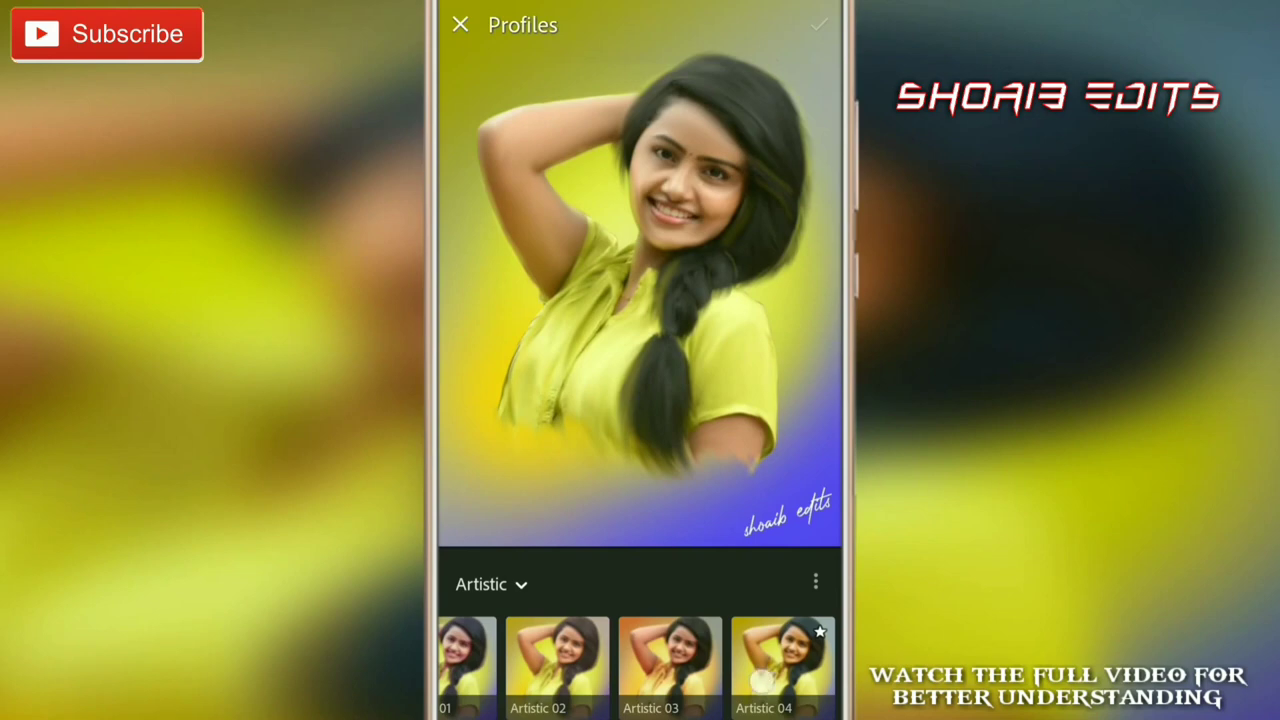
{"action": "left_click", "coordinate": [762, 680]}
{"action": "left_click", "coordinate": [819, 24]}
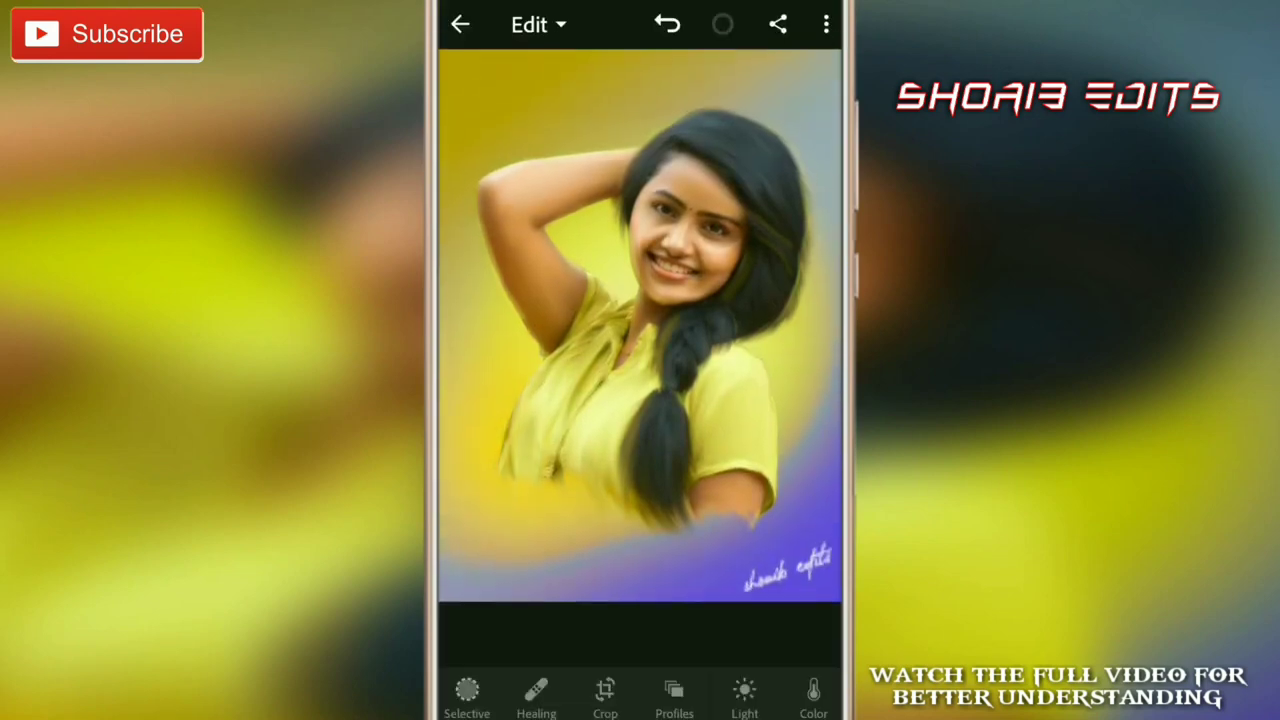
Cool the white balance slightly by lowering Temp in Color
{"action": "left_click", "coordinate": [813, 690]}
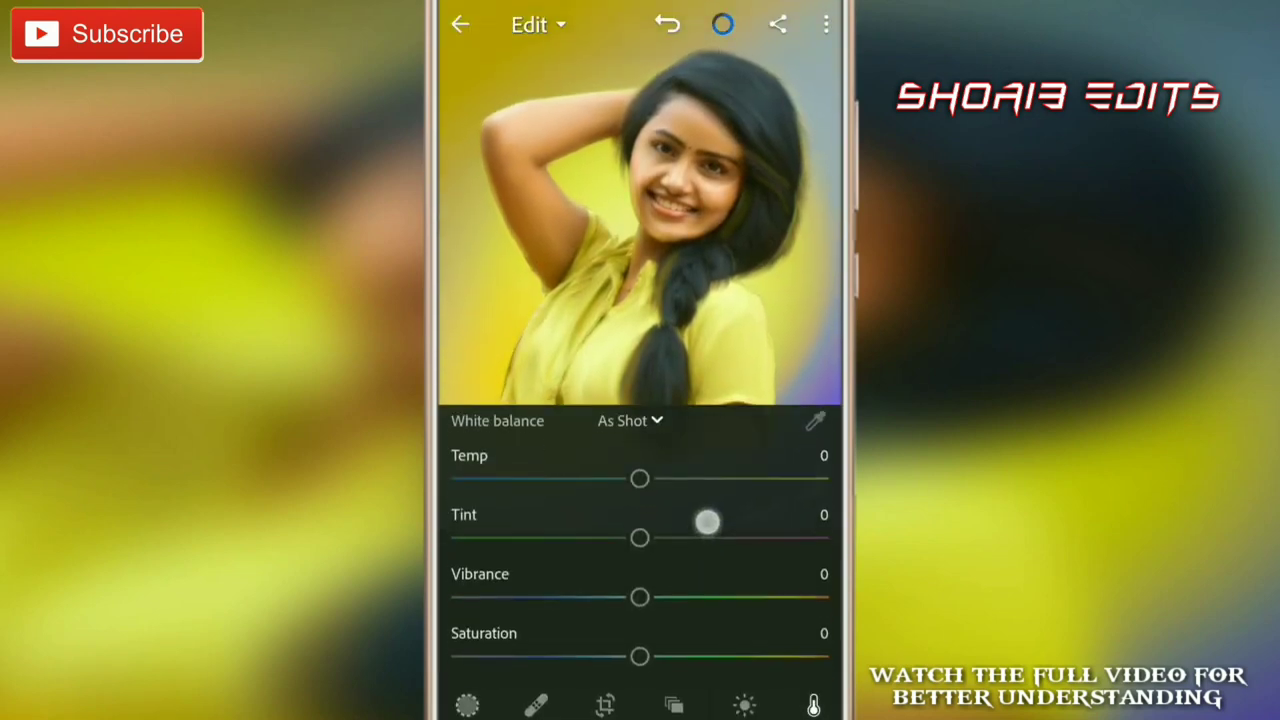
{"action": "left_click_drag", "start_coordinate": [706, 523], "coordinate": [706, 497]}
{"action": "left_click_drag", "start_coordinate": [640, 630], "coordinate": [654, 630]}
{"action": "scroll", "coordinate": [640, 520], "scroll_direction": "up", "scroll_amount": 2}
{"action": "left_click_drag", "start_coordinate": [643, 556], "coordinate": [620, 558]}
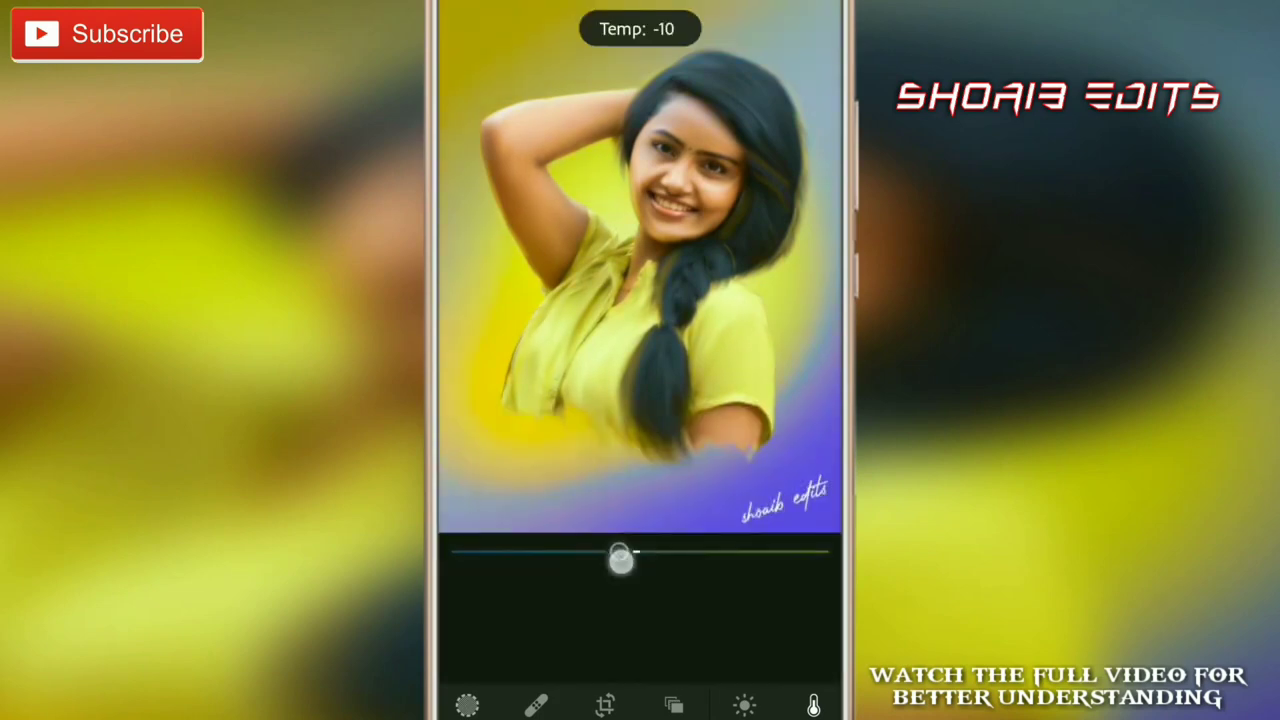
In the colour mix, boost saturation and lower luminance of the orange and green tones
{"action": "left_click", "coordinate": [772, 438]}
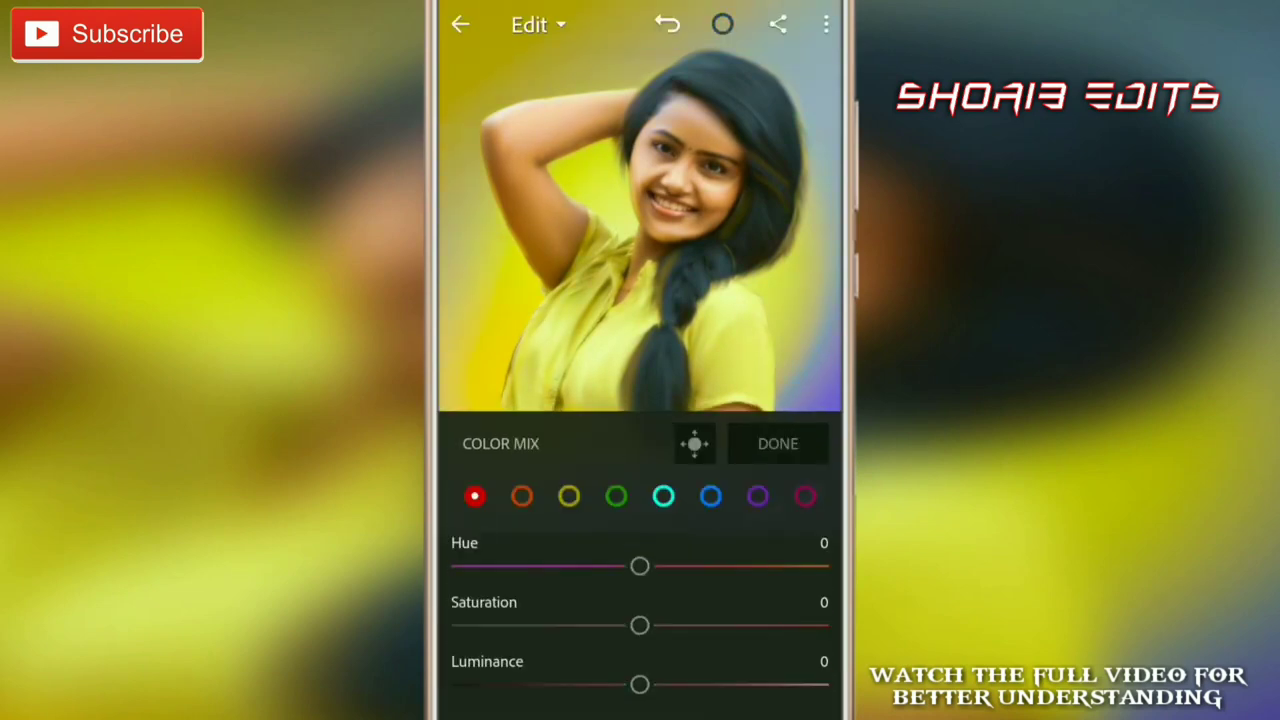
{"action": "left_click_drag", "start_coordinate": [643, 684], "coordinate": [669, 686]}
{"action": "mouse_move", "coordinate": [640, 625]}
{"action": "left_mouse_down"}
{"action": "mouse_move", "coordinate": [617, 627]}
{"action": "mouse_move", "coordinate": [672, 625]}
{"action": "left_mouse_up"}
{"action": "mouse_move", "coordinate": [640, 684]}
{"action": "left_mouse_down"}
{"action": "mouse_move", "coordinate": [606, 685]}
{"action": "mouse_move", "coordinate": [623, 684]}
{"action": "left_mouse_up"}
{"action": "left_click_drag", "start_coordinate": [640, 625], "coordinate": [655, 628]}
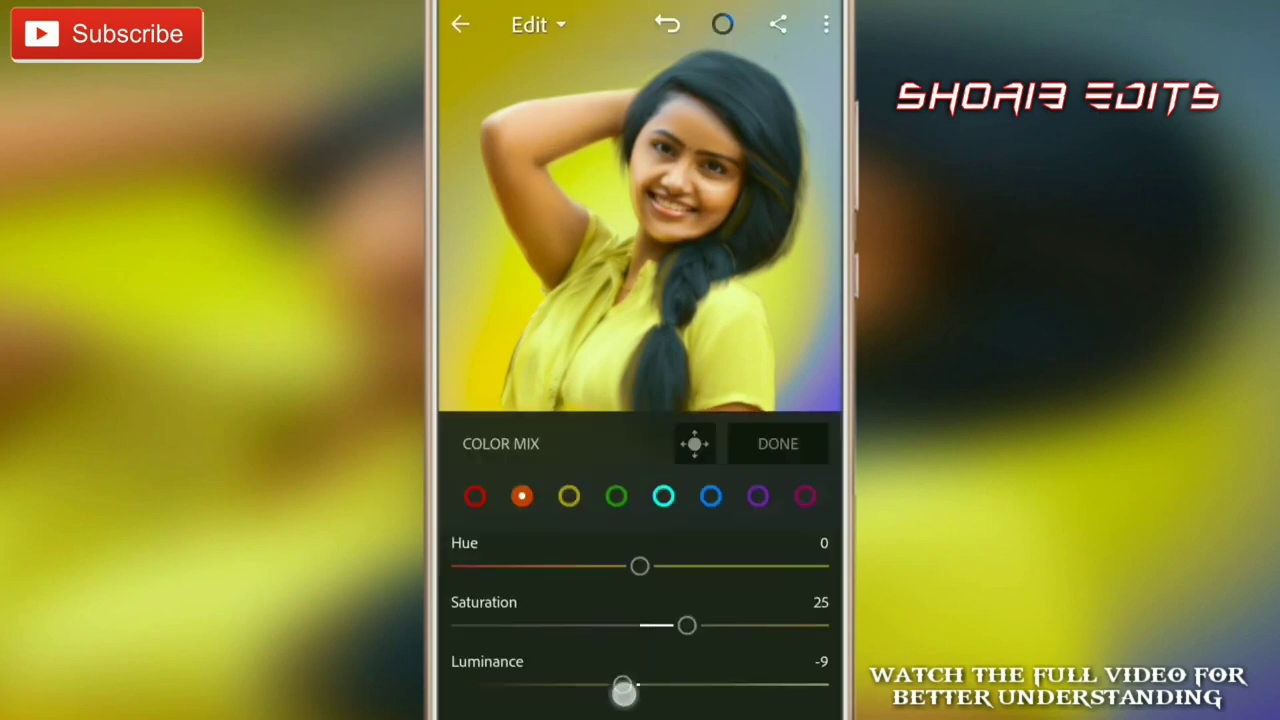
{"action": "mouse_move", "coordinate": [623, 685]}
{"action": "left_mouse_down"}
{"action": "mouse_move", "coordinate": [663, 689]}
{"action": "mouse_move", "coordinate": [614, 685]}
{"action": "left_mouse_up"}
{"action": "left_click_drag", "start_coordinate": [640, 625], "coordinate": [683, 625]}
{"action": "left_click_drag", "start_coordinate": [640, 684], "coordinate": [597, 690]}
Adjust cyan, blue, purple and magenta saturation and luminance, then finish the mix
{"action": "left_click", "coordinate": [663, 496]}
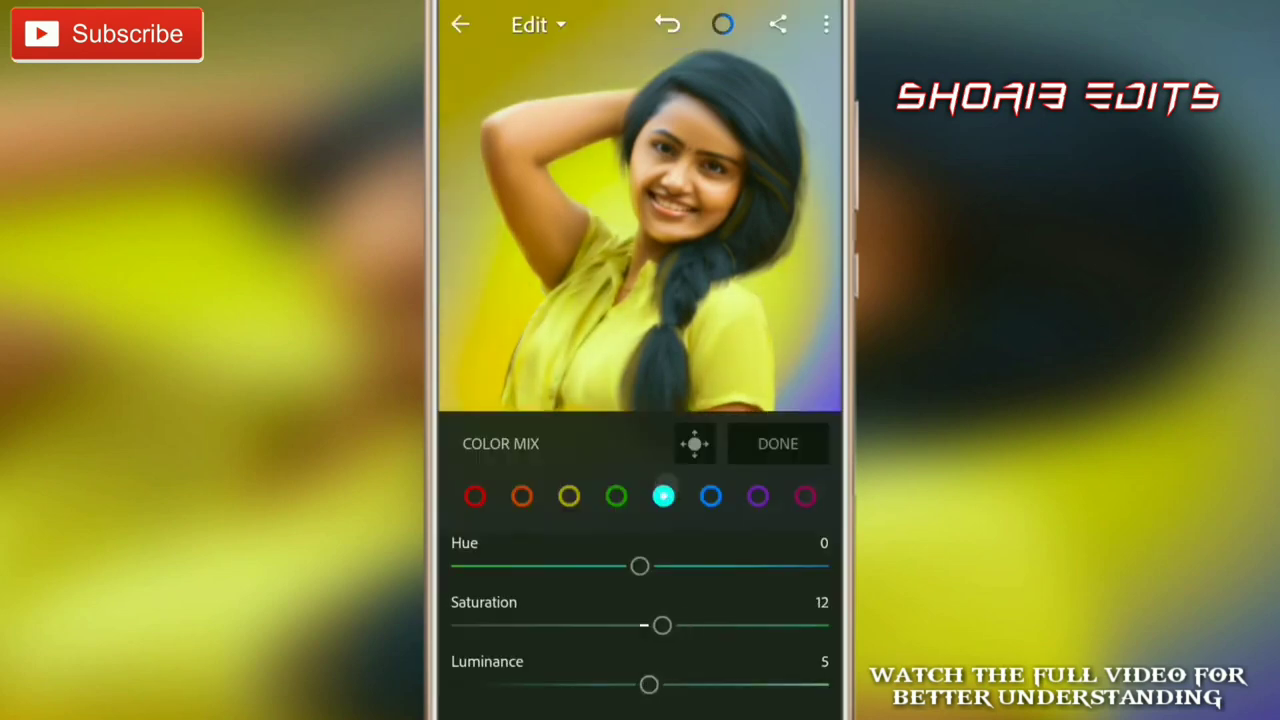
{"action": "left_click_drag", "start_coordinate": [660, 625], "coordinate": [672, 625]}
{"action": "mouse_move", "coordinate": [649, 686]}
{"action": "left_mouse_down"}
{"action": "mouse_move", "coordinate": [609, 690]}
{"action": "mouse_move", "coordinate": [669, 686]}
{"action": "left_mouse_up"}
{"action": "left_click", "coordinate": [711, 486]}
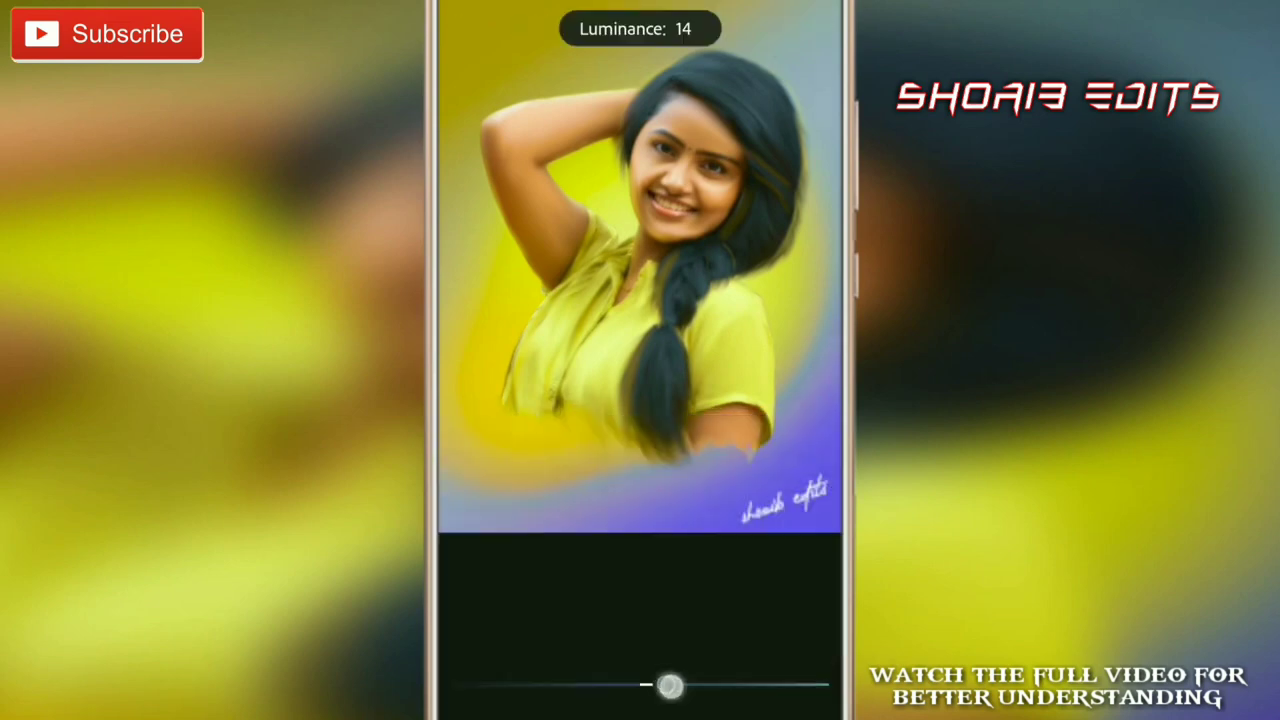
{"action": "mouse_move", "coordinate": [640, 625]}
{"action": "left_mouse_down"}
{"action": "mouse_move", "coordinate": [603, 628]}
{"action": "mouse_move", "coordinate": [614, 640]}
{"action": "mouse_move", "coordinate": [658, 625]}
{"action": "left_mouse_up"}
{"action": "left_click", "coordinate": [757, 490]}
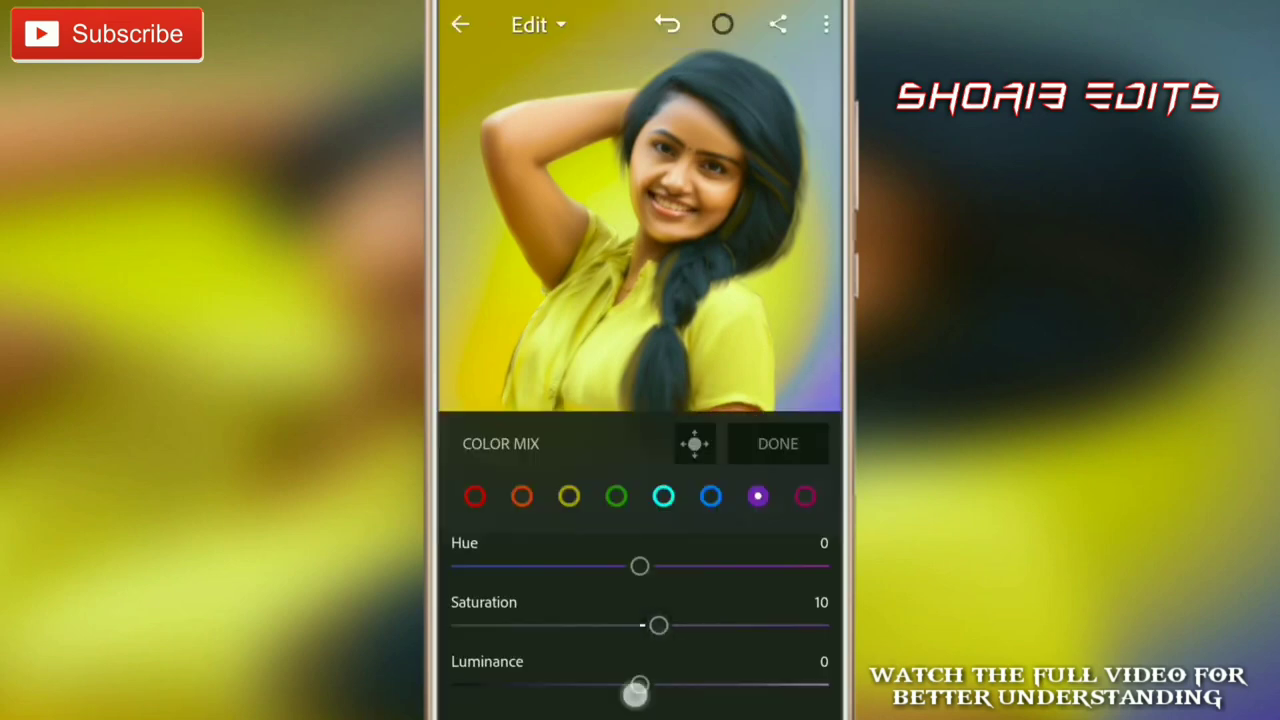
{"action": "left_click_drag", "start_coordinate": [640, 684], "coordinate": [617, 684]}
{"action": "left_click", "coordinate": [805, 500]}
{"action": "left_click_drag", "start_coordinate": [640, 625], "coordinate": [674, 626]}
{"action": "left_click_drag", "start_coordinate": [640, 684], "coordinate": [623, 686]}
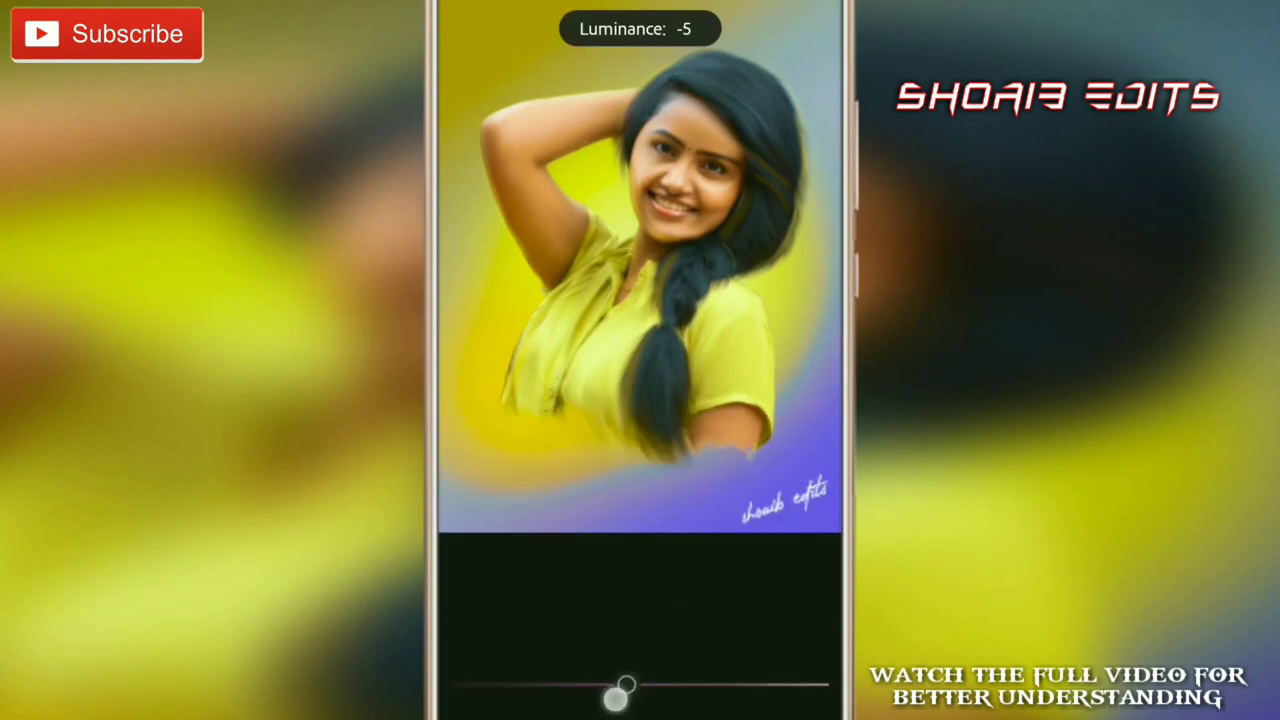
{"action": "left_click", "coordinate": [778, 443]}
Set Contrast and Highlights to -10 and raise Shadows, Whites and Blacks
{"action": "left_click", "coordinate": [742, 706]}
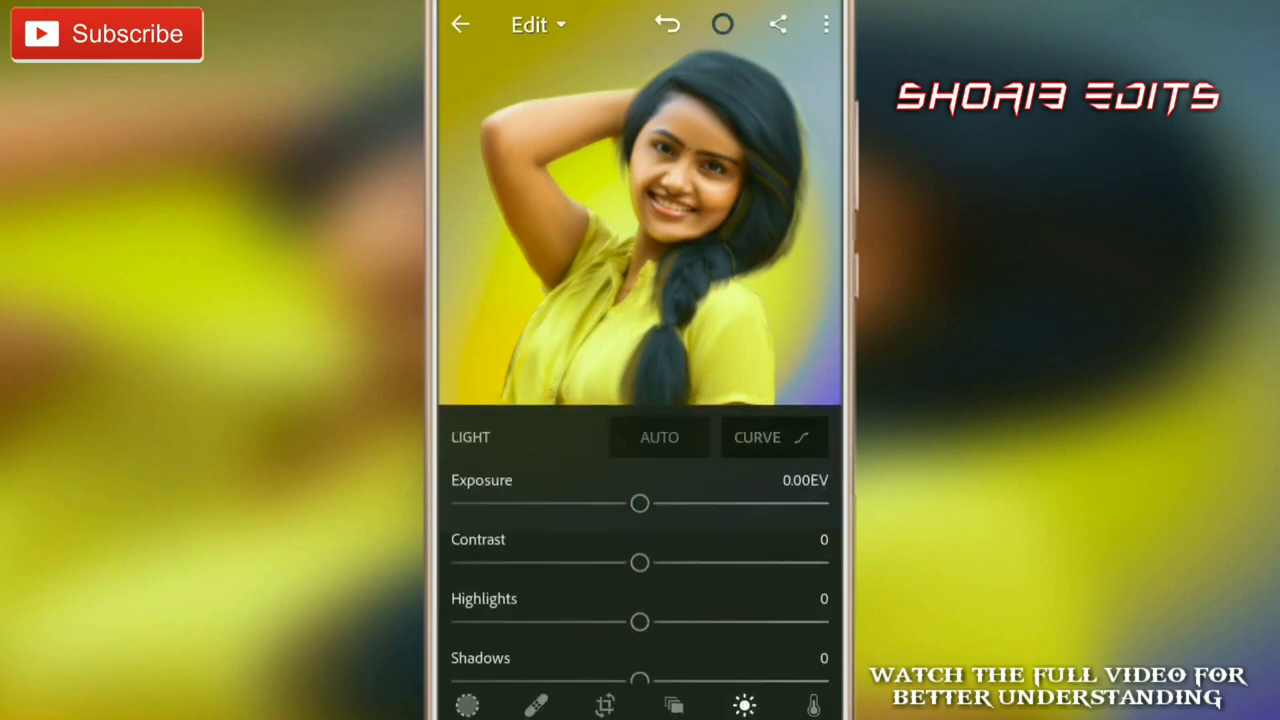
{"action": "left_click_drag", "start_coordinate": [640, 503], "coordinate": [623, 513]}
{"action": "mouse_move", "coordinate": [640, 562]}
{"action": "left_mouse_down"}
{"action": "mouse_move", "coordinate": [655, 561]}
{"action": "mouse_move", "coordinate": [597, 570]}
{"action": "left_mouse_up"}
{"action": "mouse_move", "coordinate": [624, 623]}
{"action": "left_mouse_down"}
{"action": "mouse_move", "coordinate": [604, 623]}
{"action": "mouse_move", "coordinate": [620, 615]}
{"action": "left_mouse_up"}
{"action": "left_click_drag", "start_coordinate": [757, 577], "coordinate": [757, 494]}
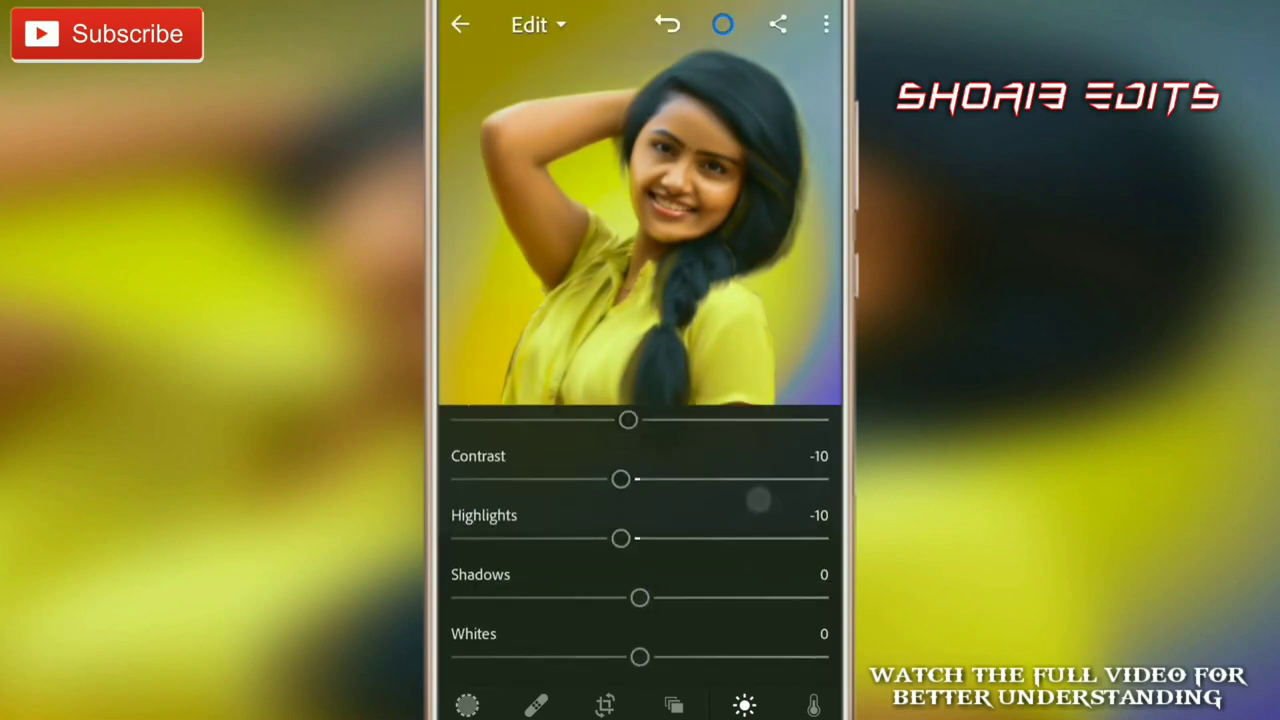
{"action": "left_click_drag", "start_coordinate": [640, 597], "coordinate": [669, 597]}
{"action": "left_click_drag", "start_coordinate": [640, 657], "coordinate": [662, 642]}
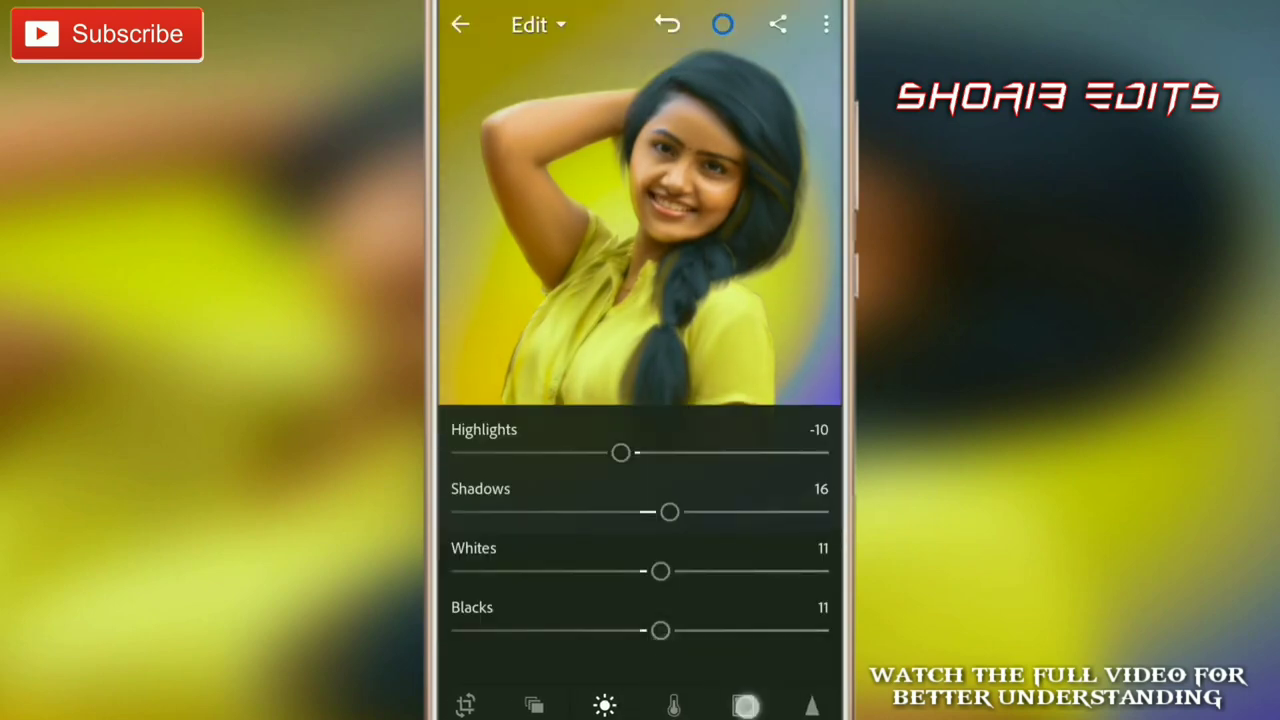
Lower Clarity, add Dehaze, and set a vignette of -40 with Midpoint 40, Feather 67
{"action": "left_click", "coordinate": [745, 706]}
{"action": "left_click_drag", "start_coordinate": [640, 503], "coordinate": [596, 512]}
{"action": "mouse_move", "coordinate": [634, 556]}
{"action": "left_mouse_down"}
{"action": "mouse_move", "coordinate": [666, 563]}
{"action": "mouse_move", "coordinate": [612, 507]}
{"action": "left_mouse_up"}
{"action": "left_click_drag", "start_coordinate": [640, 623], "coordinate": [562, 622]}
{"action": "mouse_move", "coordinate": [689, 594]}
{"action": "left_mouse_down"}
{"action": "mouse_move", "coordinate": [603, 623]}
{"action": "mouse_move", "coordinate": [729, 483]}
{"action": "mouse_move", "coordinate": [693, 597]}
{"action": "mouse_move", "coordinate": [731, 610]}
{"action": "left_mouse_up"}
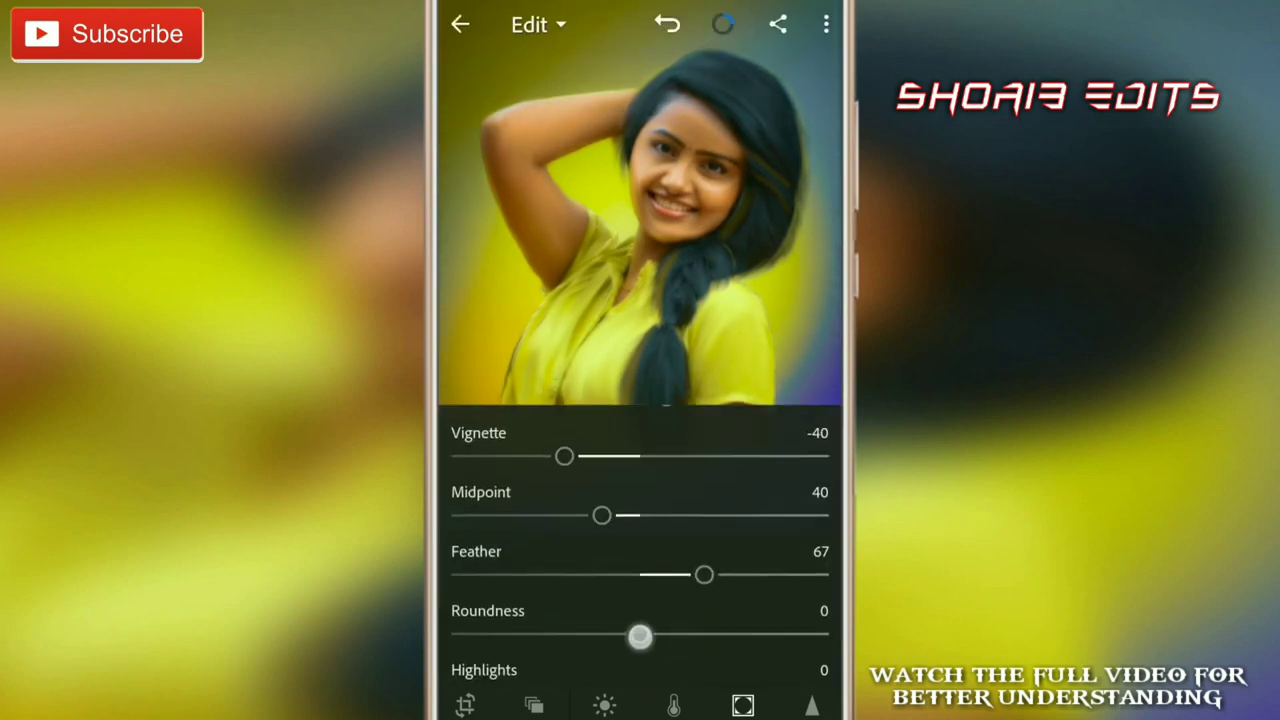
{"action": "left_click_drag", "start_coordinate": [640, 623], "coordinate": [669, 633]}
Add noise reduction and fine-tune its contrast in the Detail adjustments
{"action": "left_click", "coordinate": [812, 706]}
{"action": "scroll", "coordinate": [640, 580], "scroll_direction": "down", "scroll_amount": 3}
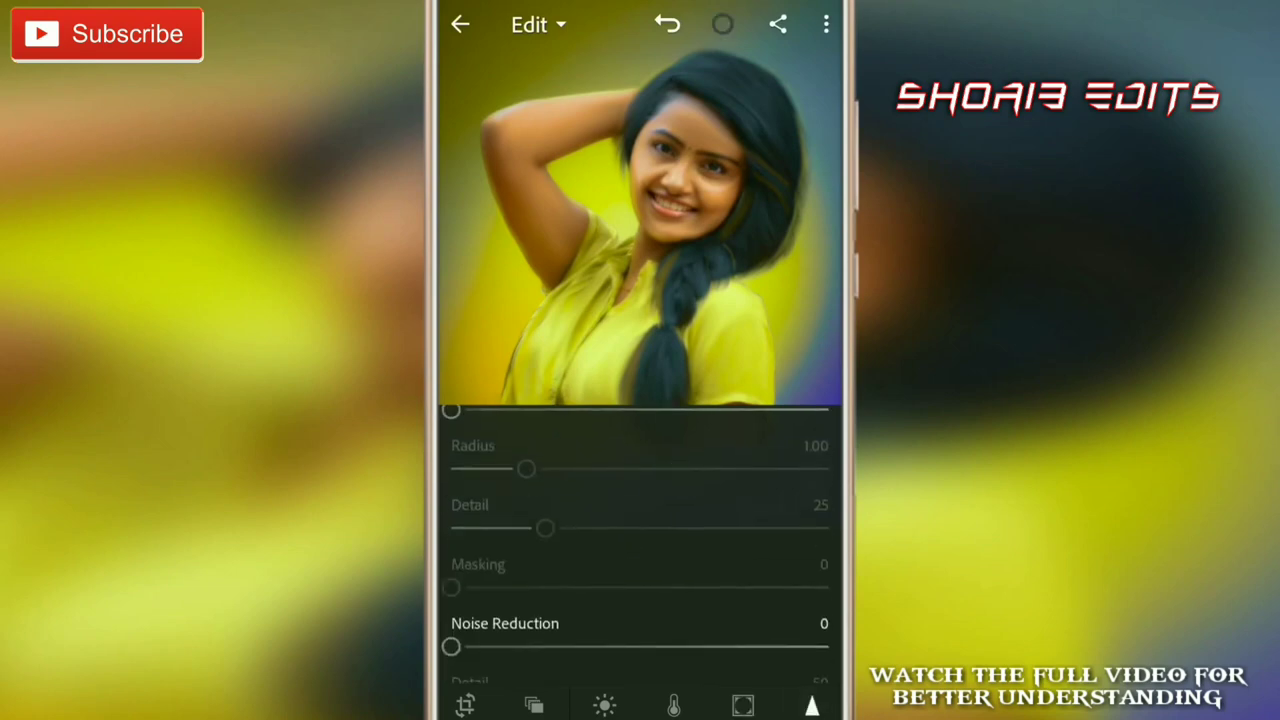
{"action": "scroll", "coordinate": [640, 580], "scroll_direction": "down", "scroll_amount": 1}
{"action": "left_click_drag", "start_coordinate": [450, 577], "coordinate": [512, 580]}
{"action": "mouse_move", "coordinate": [451, 568]}
{"action": "left_mouse_down"}
{"action": "mouse_move", "coordinate": [478, 575]}
{"action": "mouse_move", "coordinate": [473, 627]}
{"action": "mouse_move", "coordinate": [513, 618]}
{"action": "left_mouse_up"}
{"action": "left_click_drag", "start_coordinate": [463, 570], "coordinate": [465, 555]}
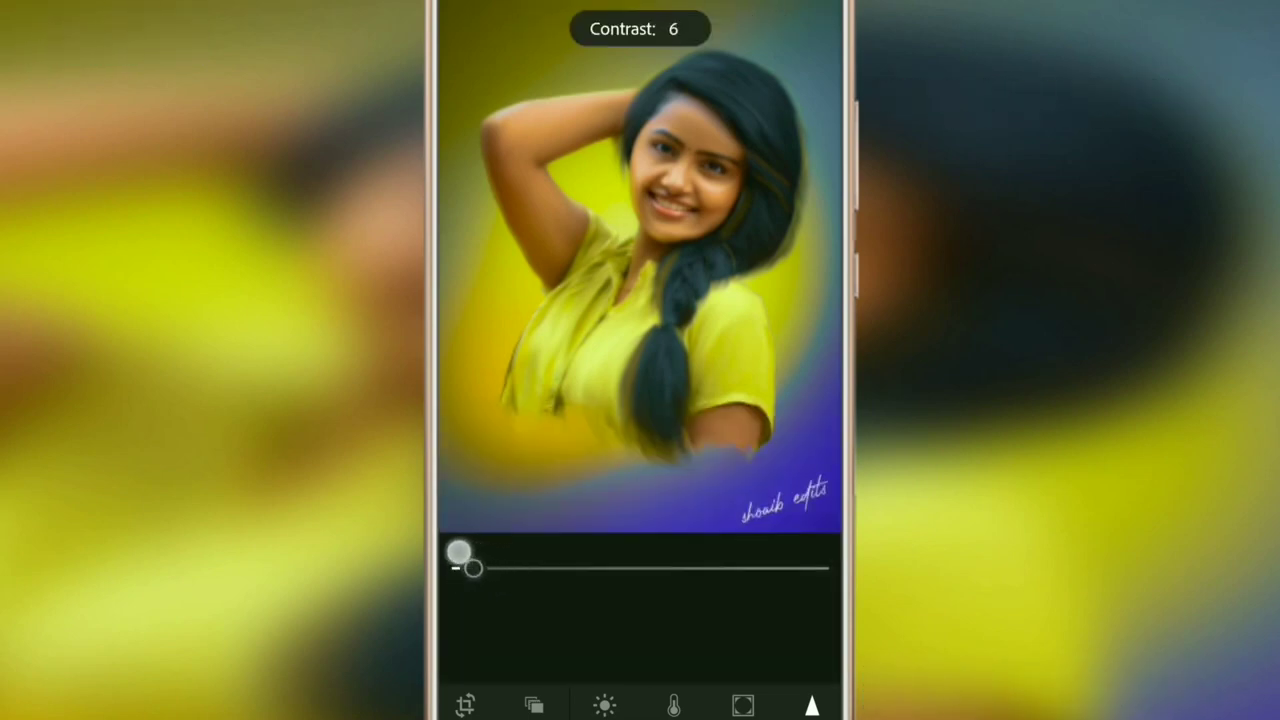
Set Sharpening to 8 with Radius 1.00, then compare the edit against the original
{"action": "scroll", "coordinate": [760, 614], "scroll_direction": "up", "scroll_amount": 5}
{"action": "left_click_drag", "start_coordinate": [452, 505], "coordinate": [472, 508]}
{"action": "left_click_drag", "start_coordinate": [526, 560], "coordinate": [616, 571]}
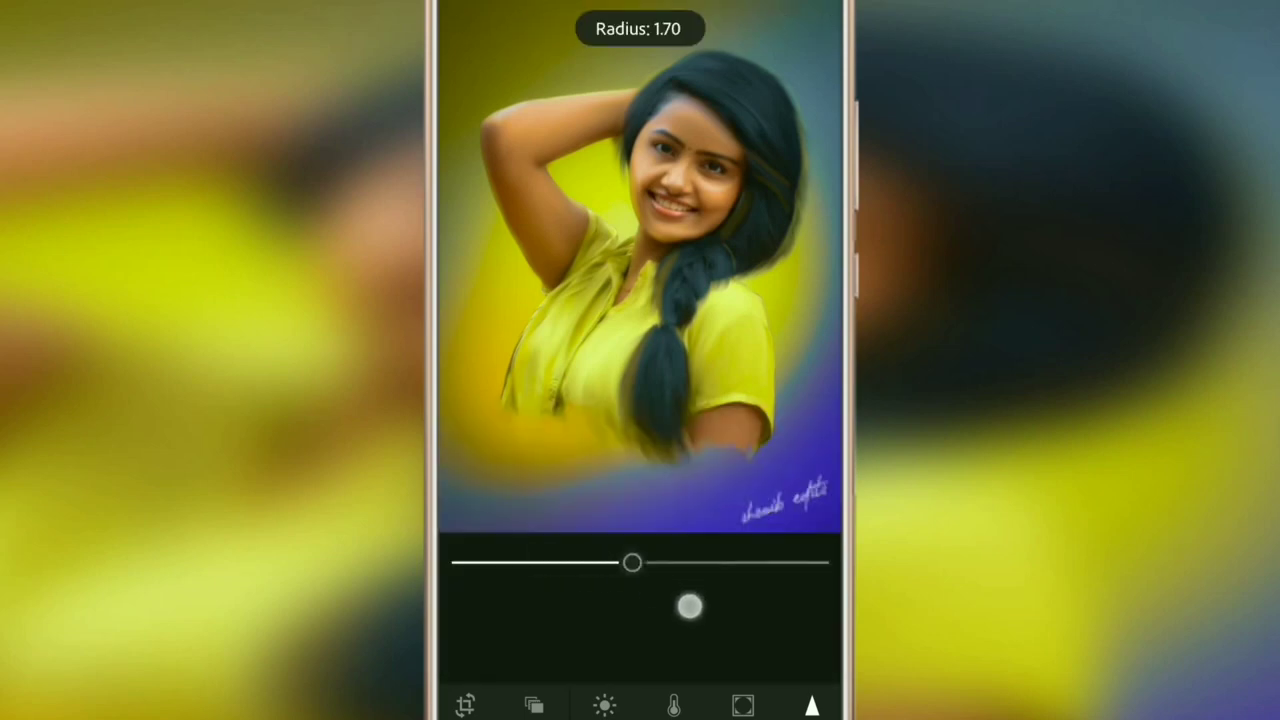
{"action": "left_click_drag", "start_coordinate": [682, 607], "coordinate": [581, 613]}
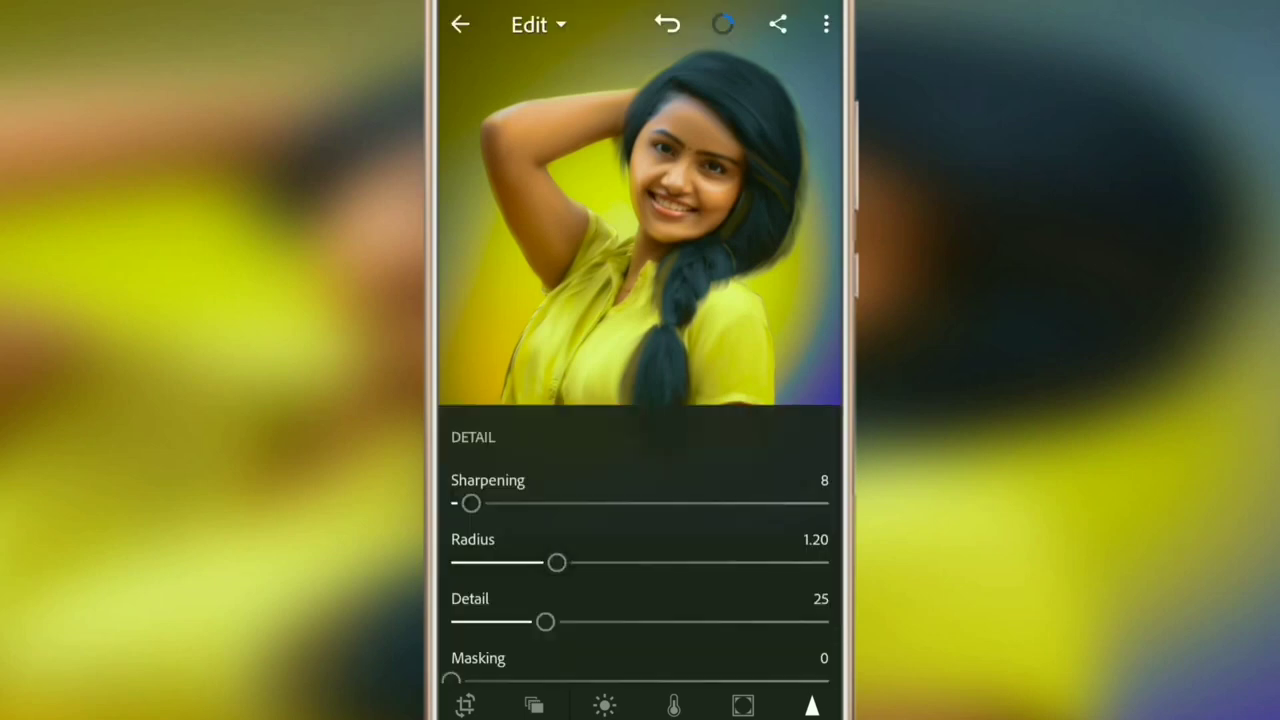
{"action": "left_click_drag", "start_coordinate": [557, 562], "coordinate": [528, 560]}
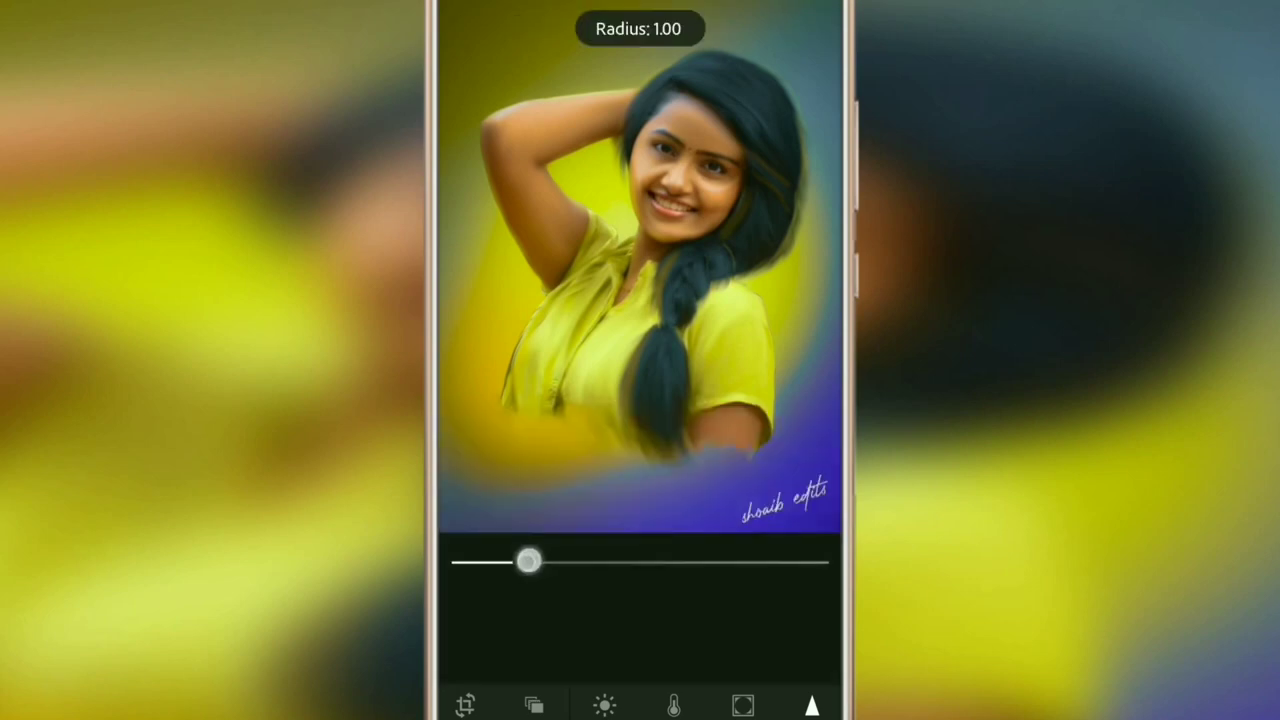
{"action": "left_click", "coordinate": [480, 571]}
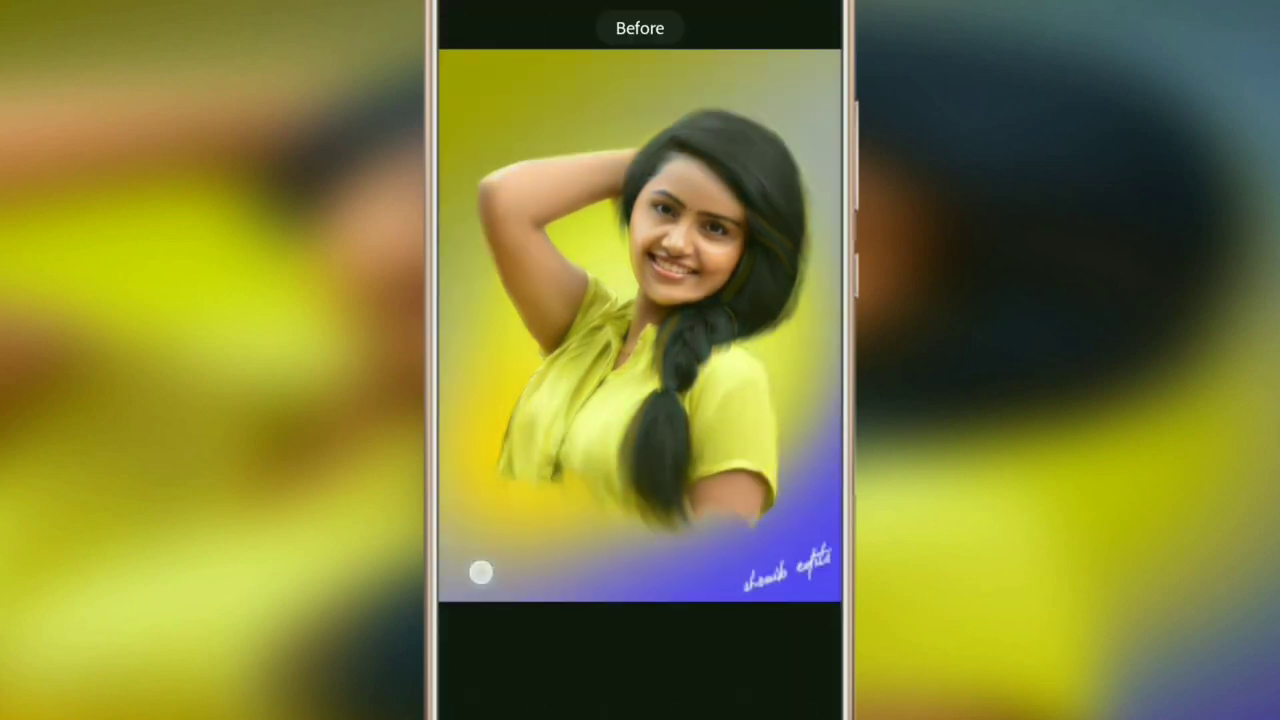
Save a copy of the edited portrait to the device from the options menu
{"action": "left_click", "coordinate": [817, 267]}
{"action": "left_click", "coordinate": [826, 24]}
{"action": "left_click", "coordinate": [680, 483]}
{"action": "left_click", "coordinate": [766, 454]}
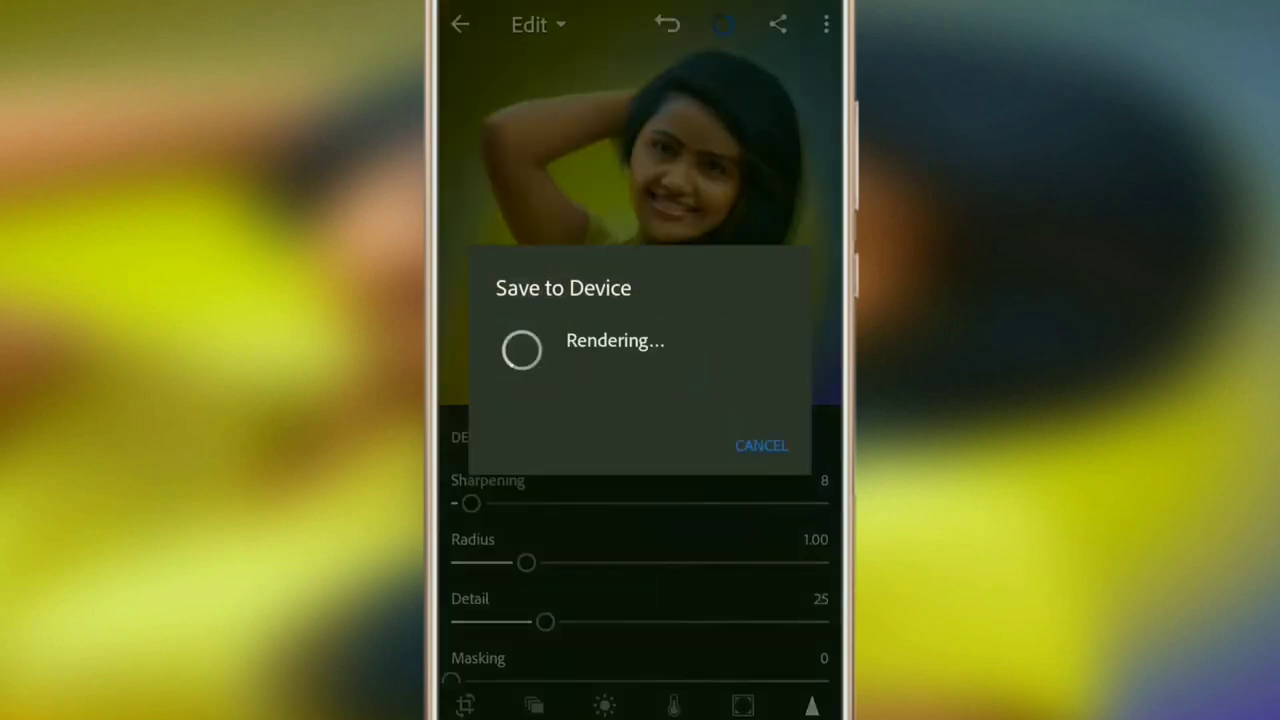